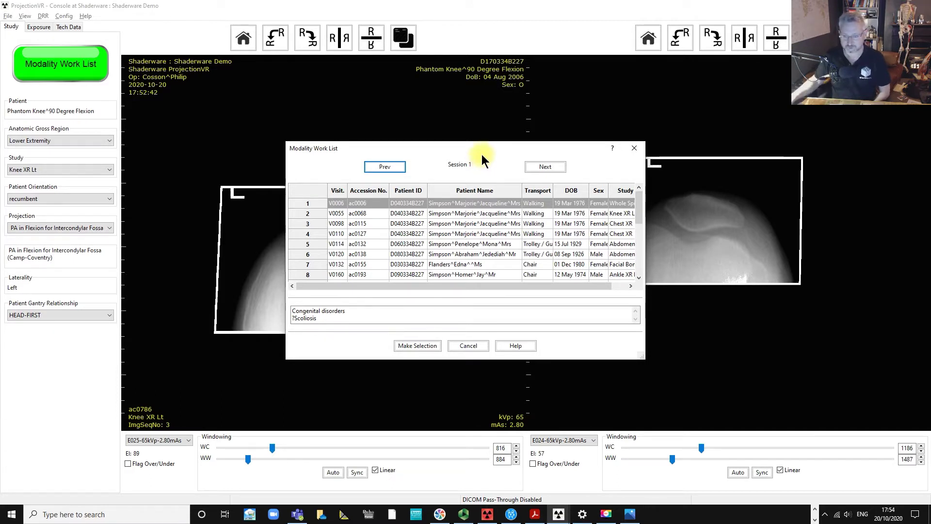
- Select the Hip XR Rt study from session 7 of the modality work list
left_click_drag(595, 286, 611, 297)
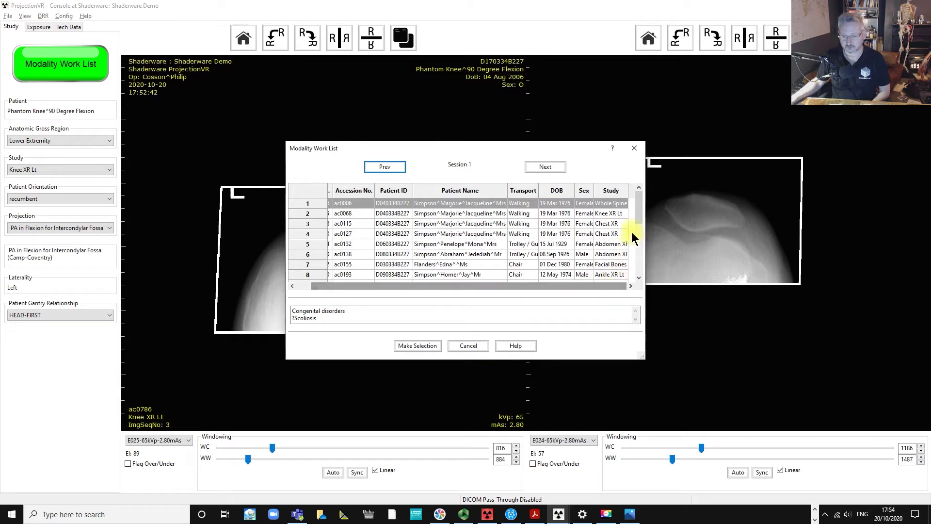
left_click_drag(638, 215, 638, 221)
scroll(639, 224, "down", 6)
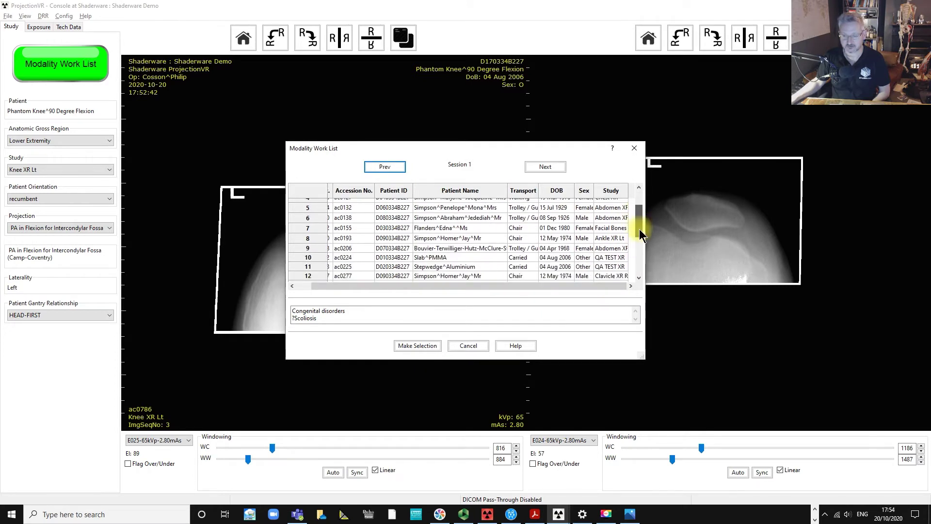
left_click(616, 245)
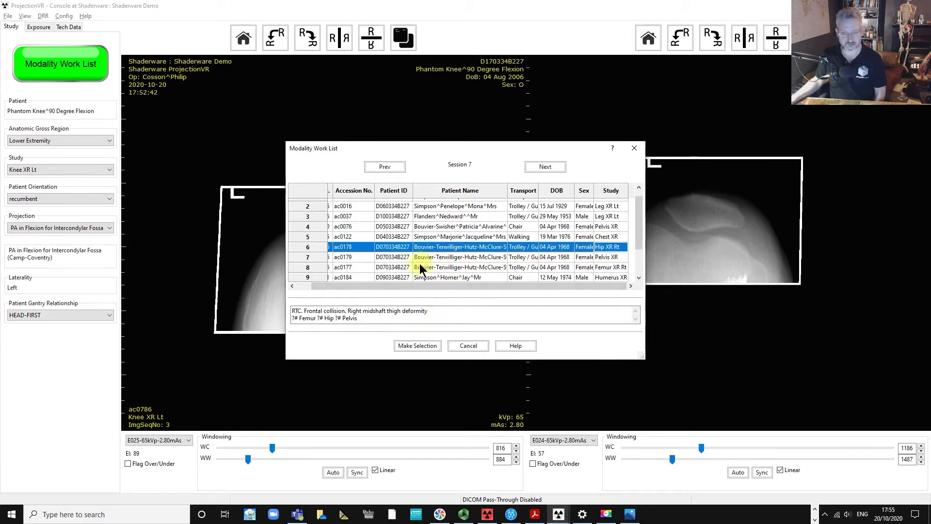
left_click(400, 346)
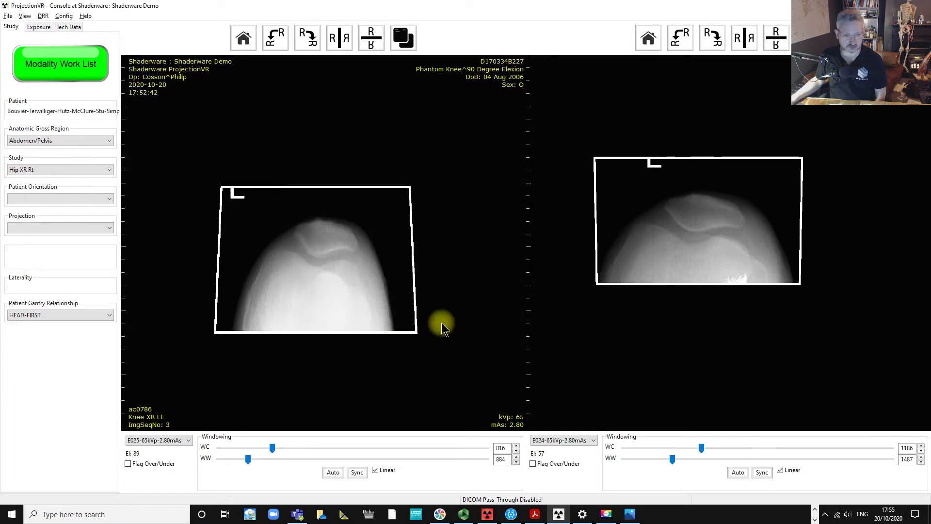
- Set the orientation to recumbent and the projection to Lateral Half-Axial with Horizontal Beam, and display the exposure settings
left_click(40, 199)
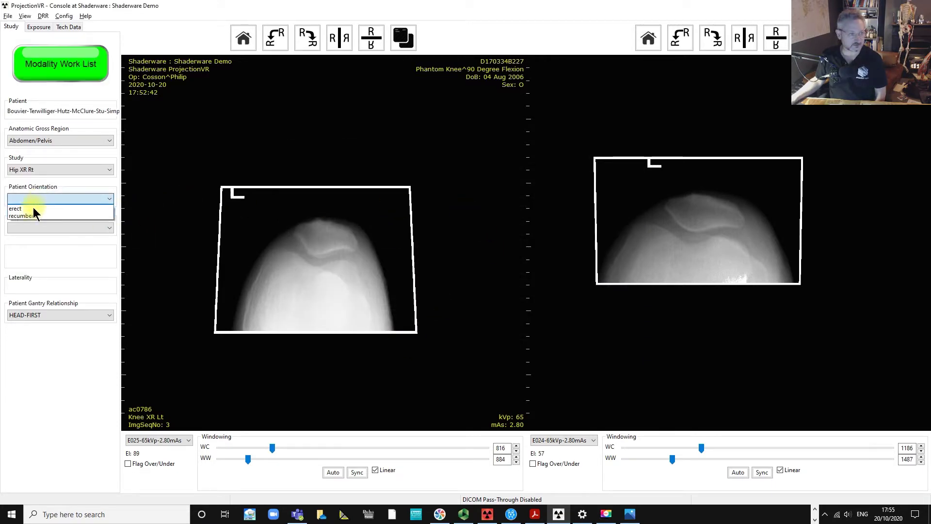
left_click(30, 214)
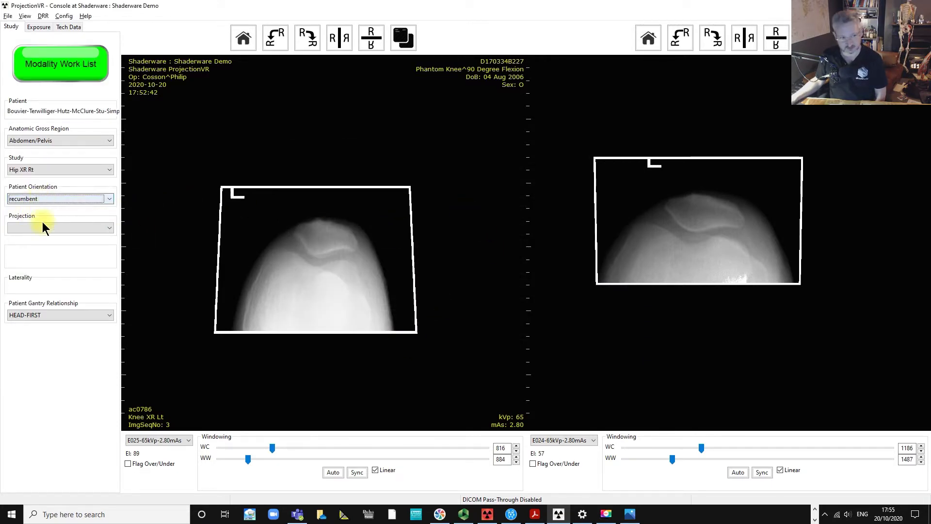
left_click(42, 224)
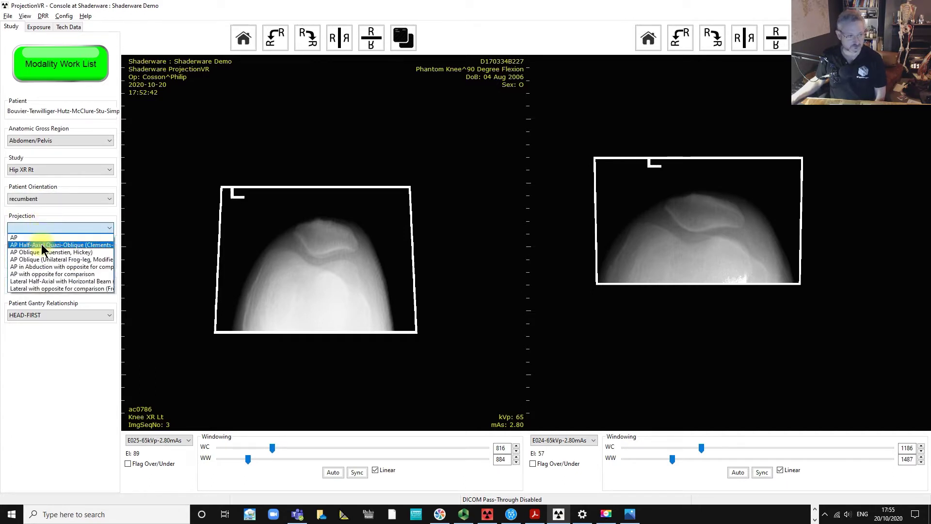
left_click(38, 281)
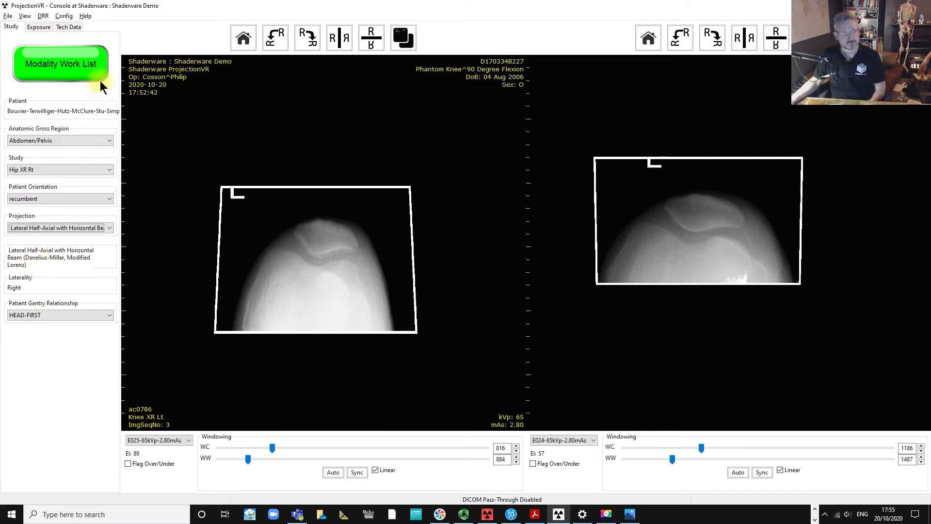
left_click(39, 27)
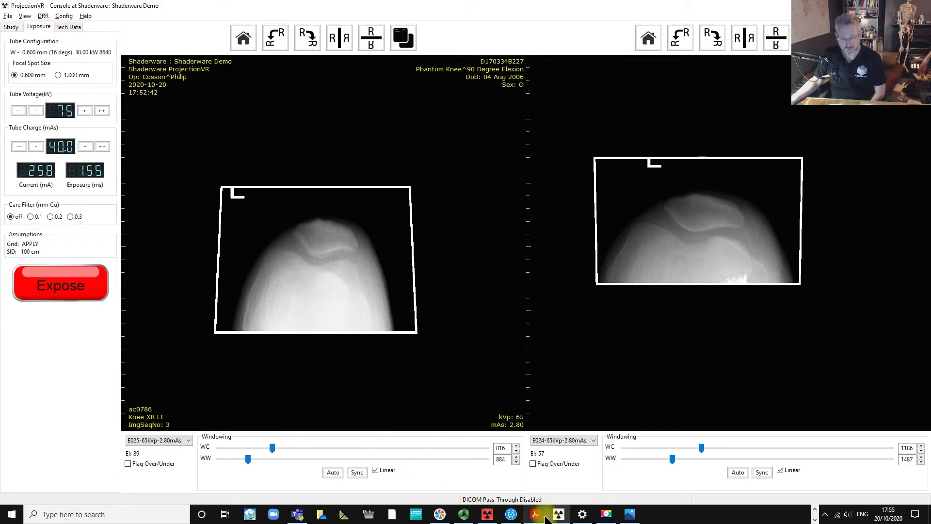
- Switch to the ProjectionVR Room application and load the Chest Stand scenario
left_click(487, 514)
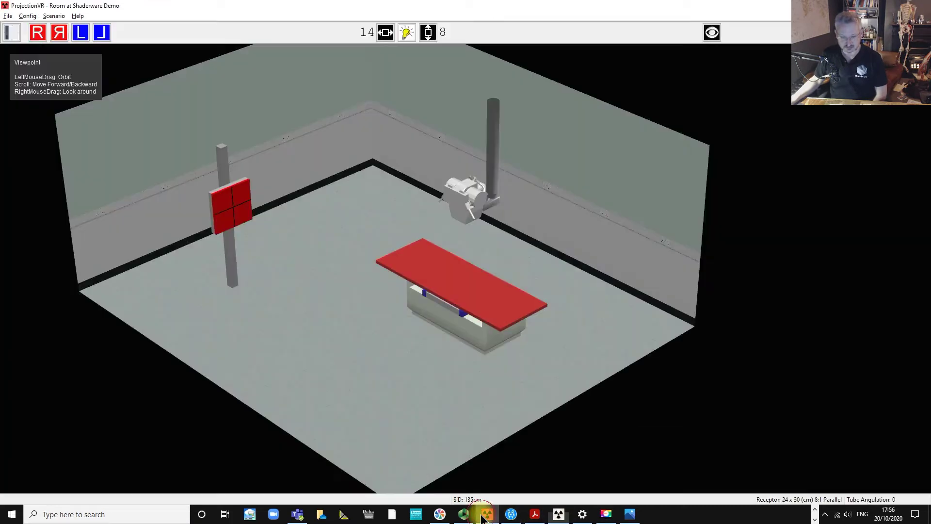
left_click_drag(572, 204, 578, 203)
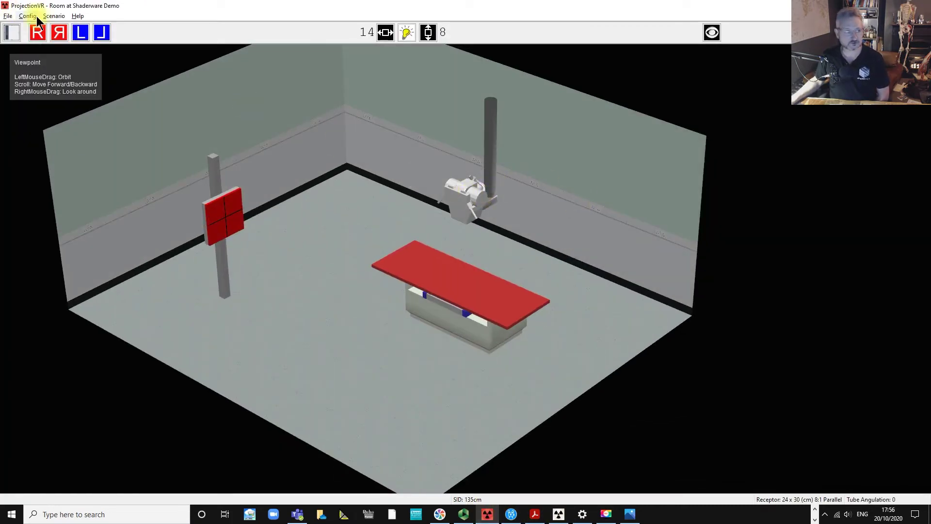
left_click(54, 16)
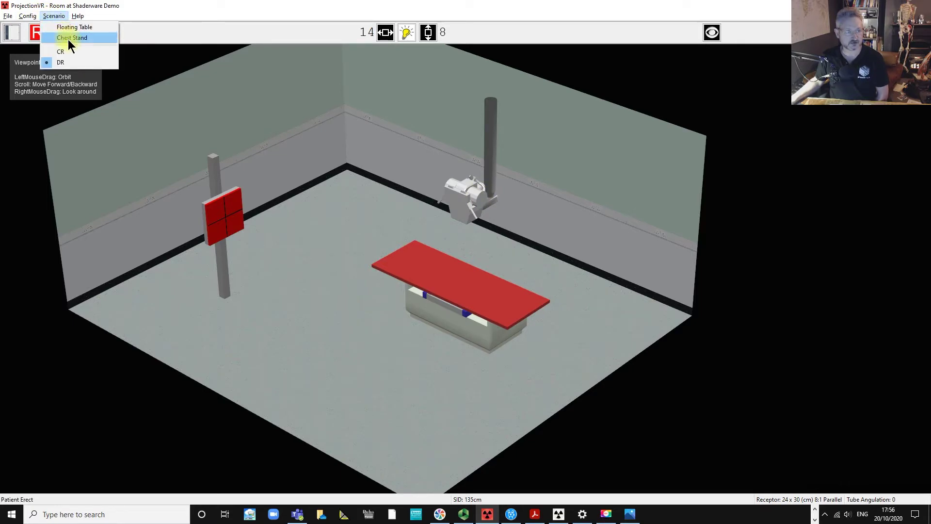
left_click(69, 38)
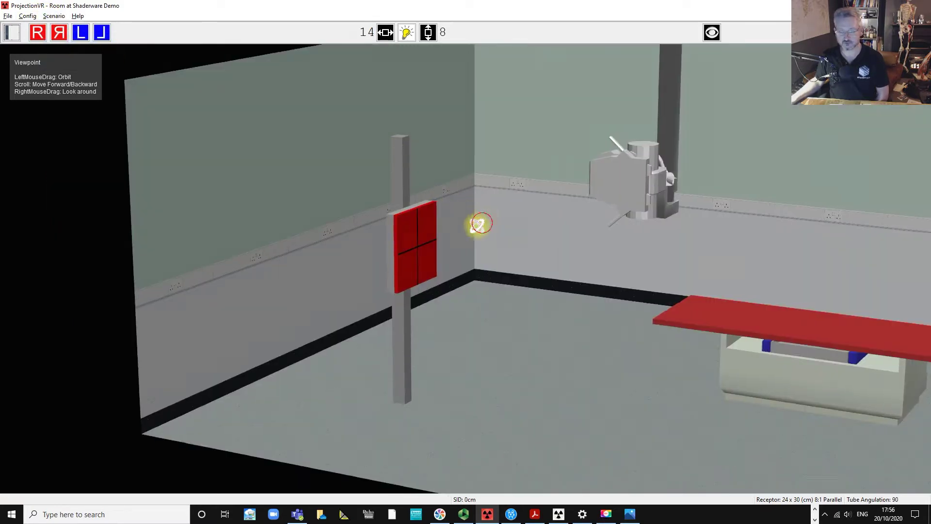
- Lower the X-ray tube in front of the chest stand
left_click_drag(476, 223, 456, 254)
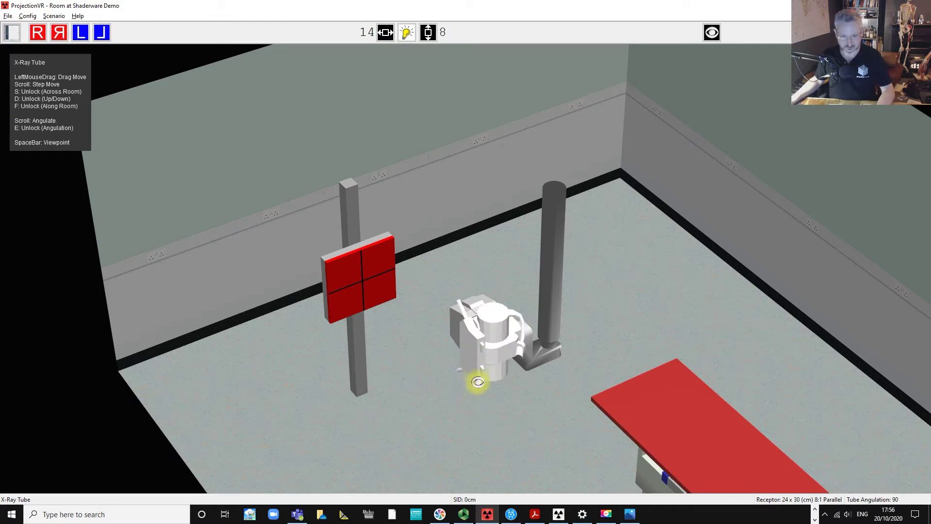
left_click(479, 351)
left_click_drag(480, 352, 474, 443)
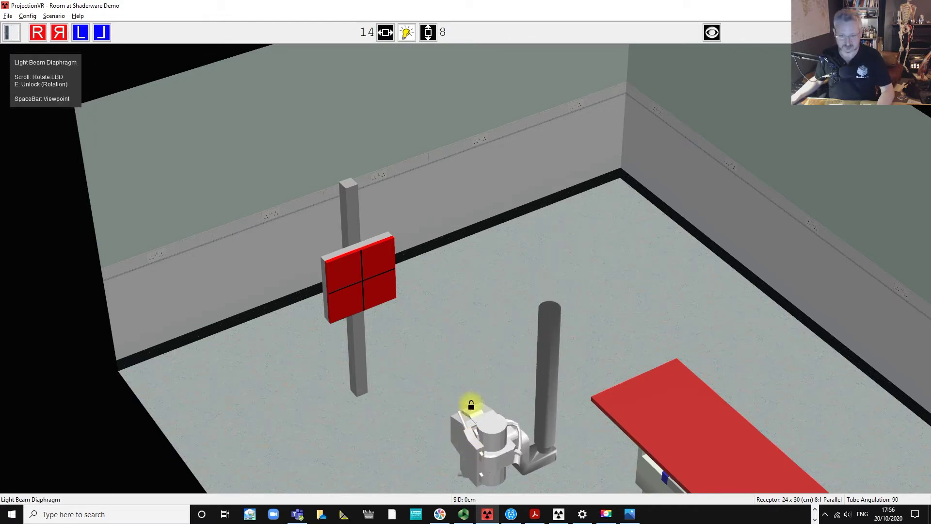
left_click_drag(470, 381, 442, 383)
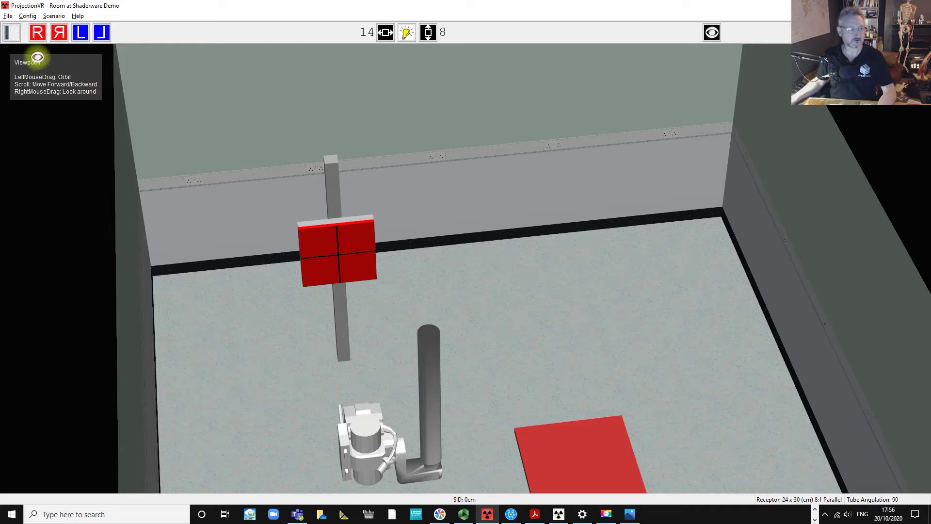
- Choose the 24 x 30 (cm) 8:1 Parallel receptor and place it at the centre of the chest stand
left_click(12, 34)
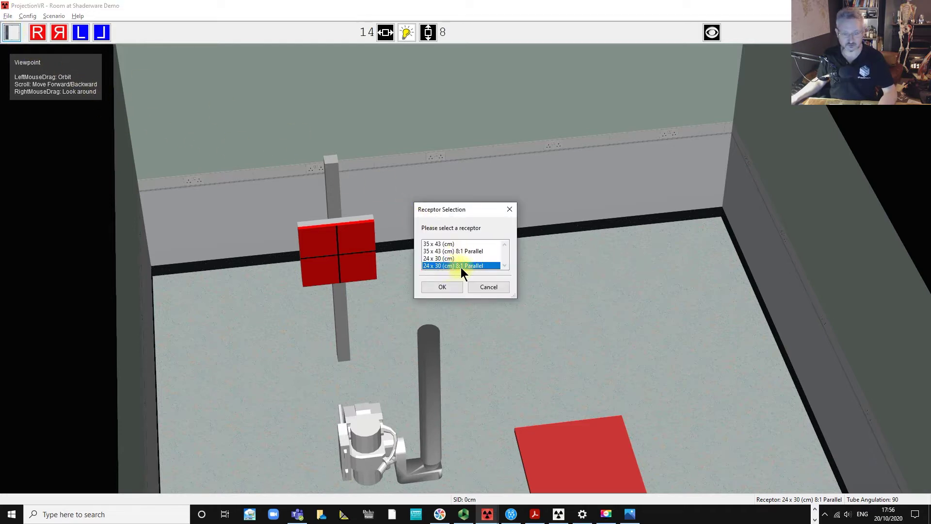
left_click(443, 287)
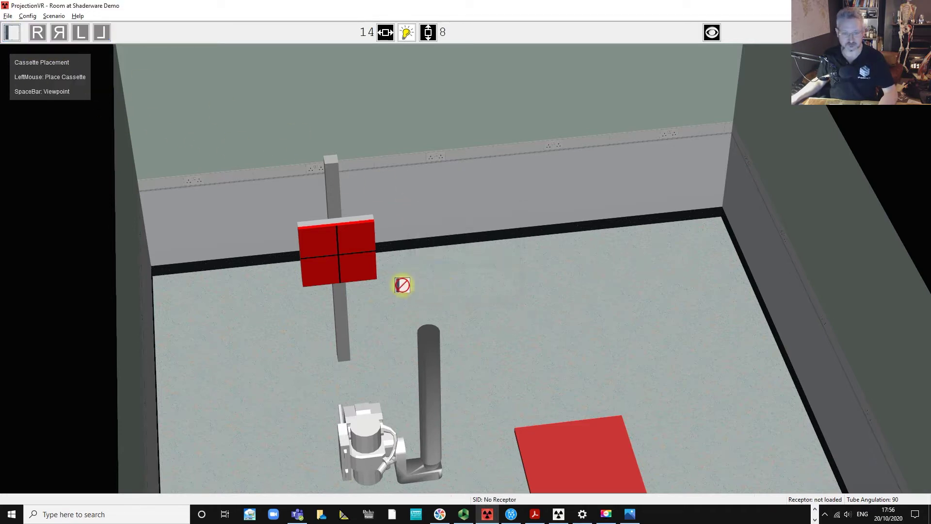
left_click_drag(342, 263, 337, 257)
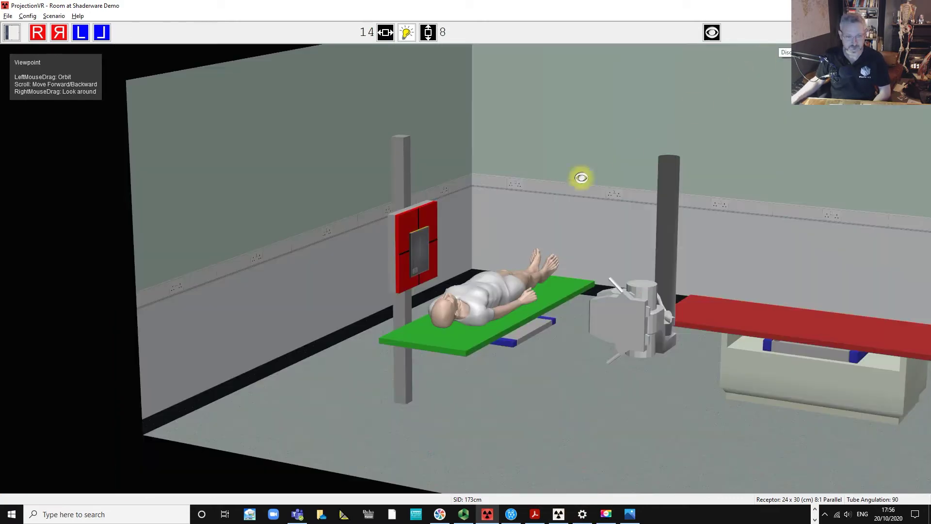
- Move the patient trolley clear of the chest stand and rotate it diagonally to the wall behind
left_click_drag(557, 191, 482, 220)
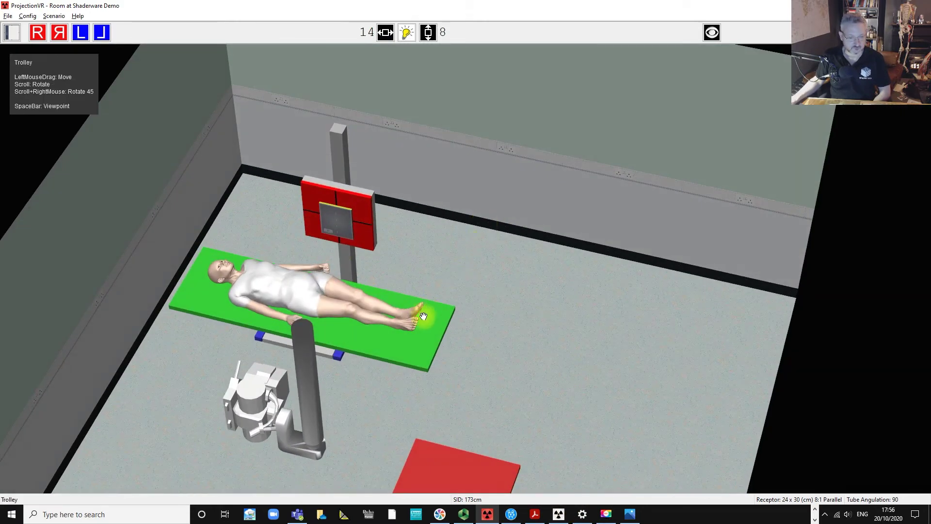
left_click_drag(476, 359, 643, 357)
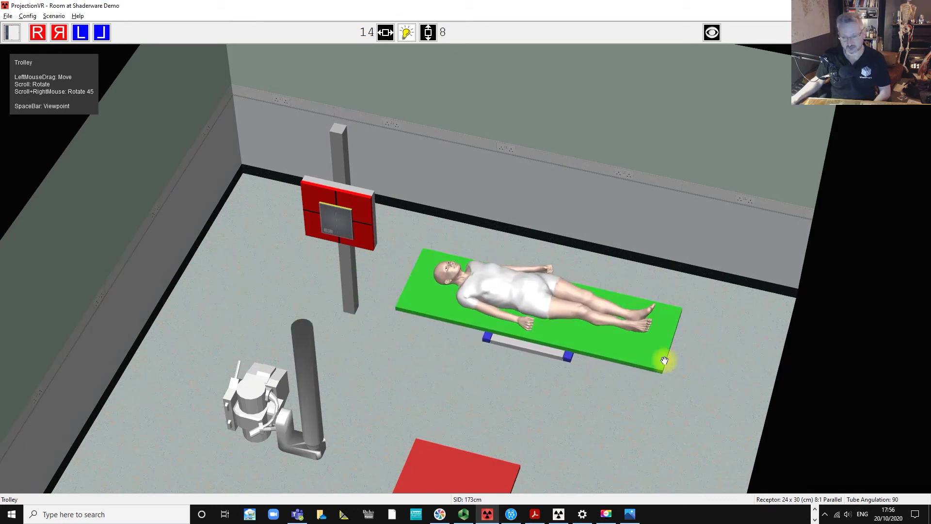
scroll(658, 360, "down", 1)
scroll(658, 360, "down", 2)
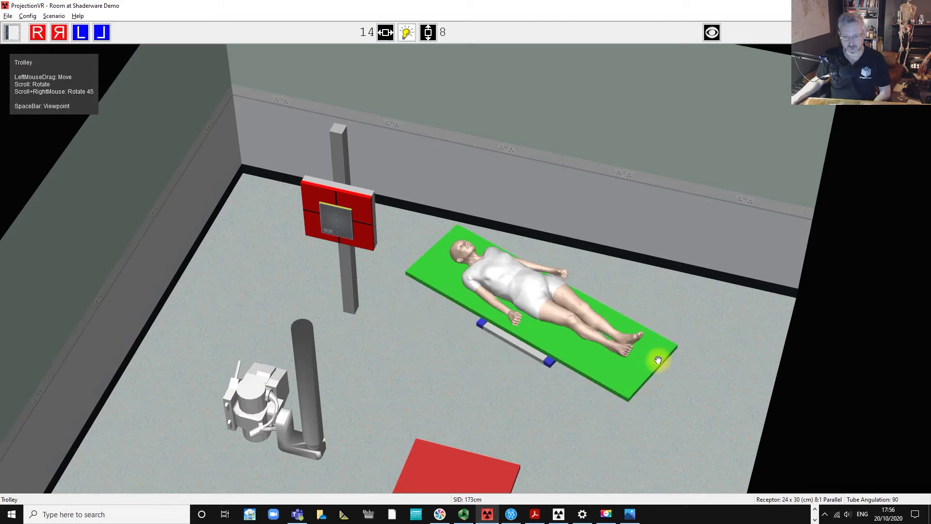
scroll(658, 360, "down", 1)
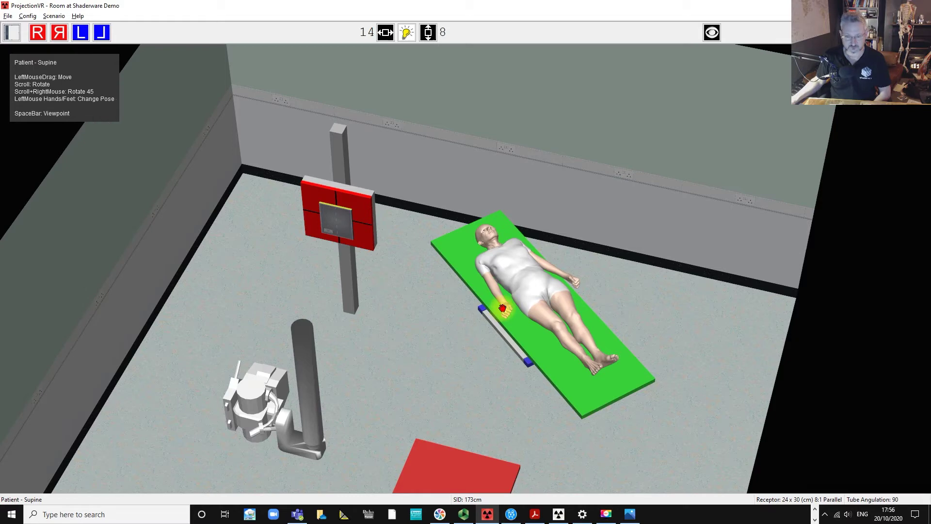
- Rotate the trolley back until it lies roughly parallel to the wall with the chest stand
scroll(562, 368, "up", 2)
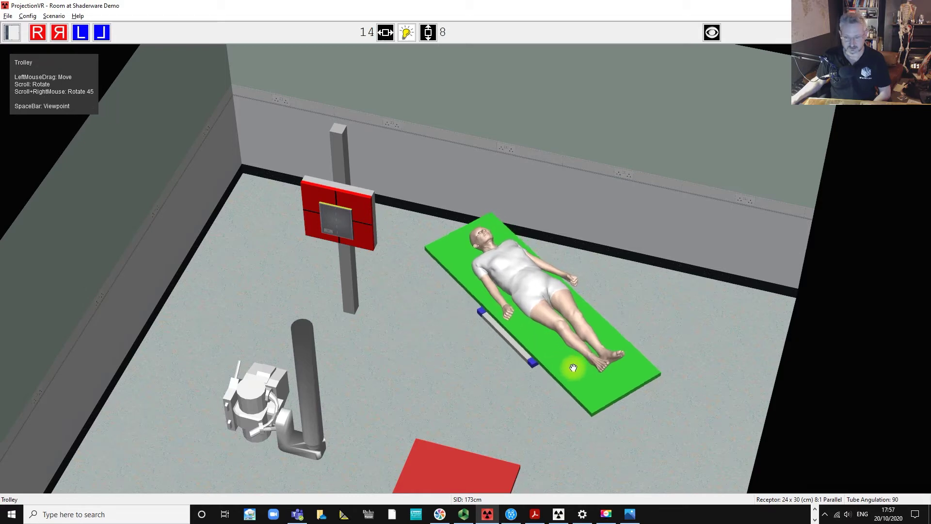
scroll(573, 367, "up", 2)
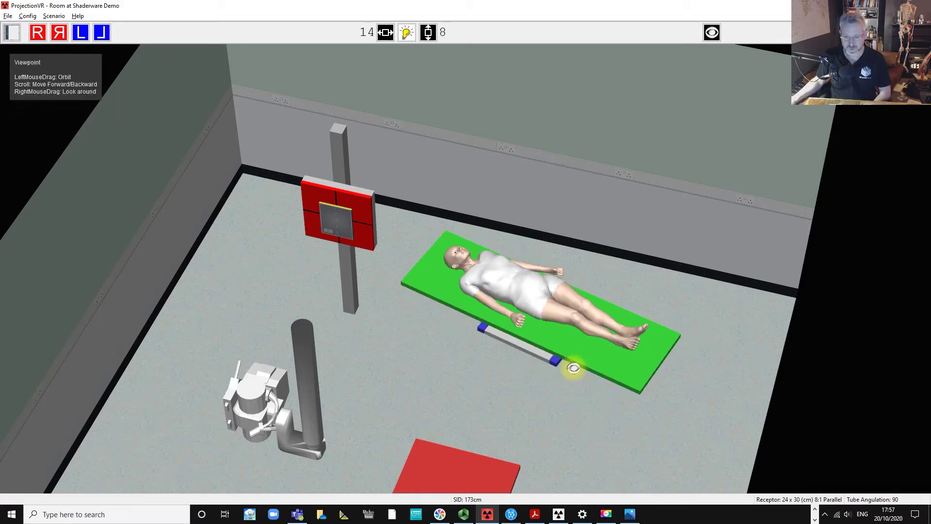
scroll(616, 357, "up", 1)
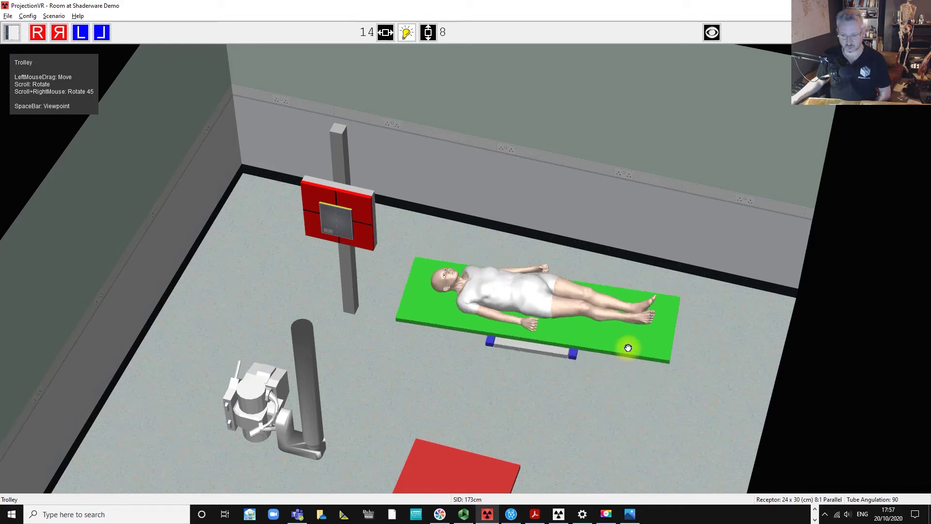
scroll(626, 348, "up", 1)
scroll(628, 347, "up", 2)
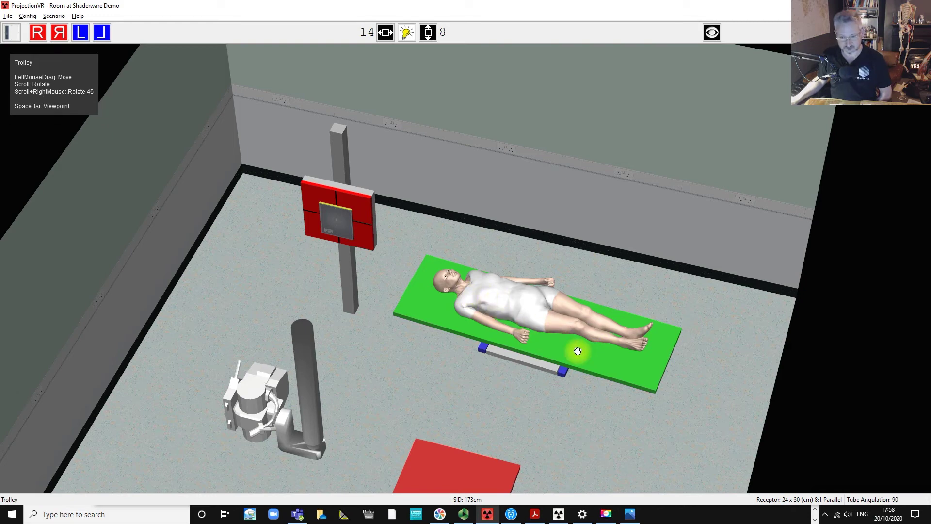
- Turn the trolley steeply away from the wall with the patient's head nearest the wall, and shift it slightly toward the chest stand
scroll(577, 351, "down", 2)
scroll(575, 364, "down", 1)
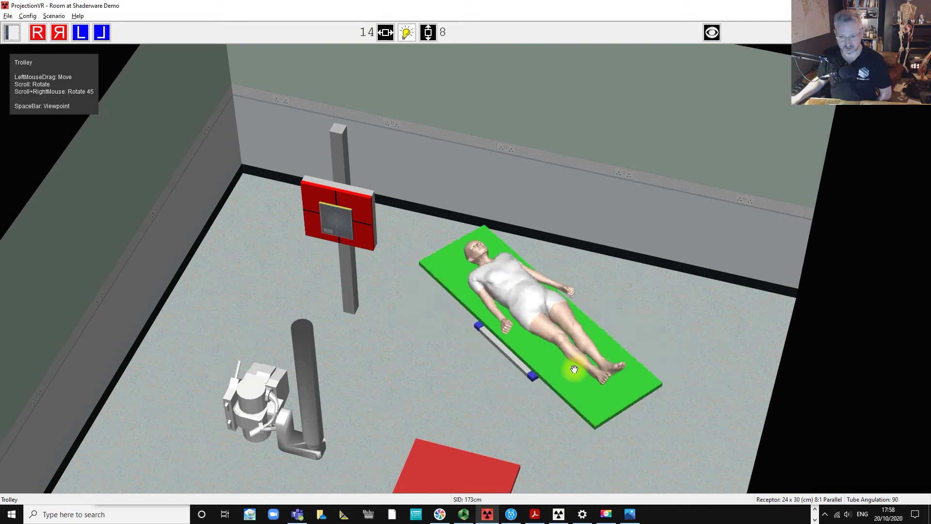
scroll(569, 370, "down", 1)
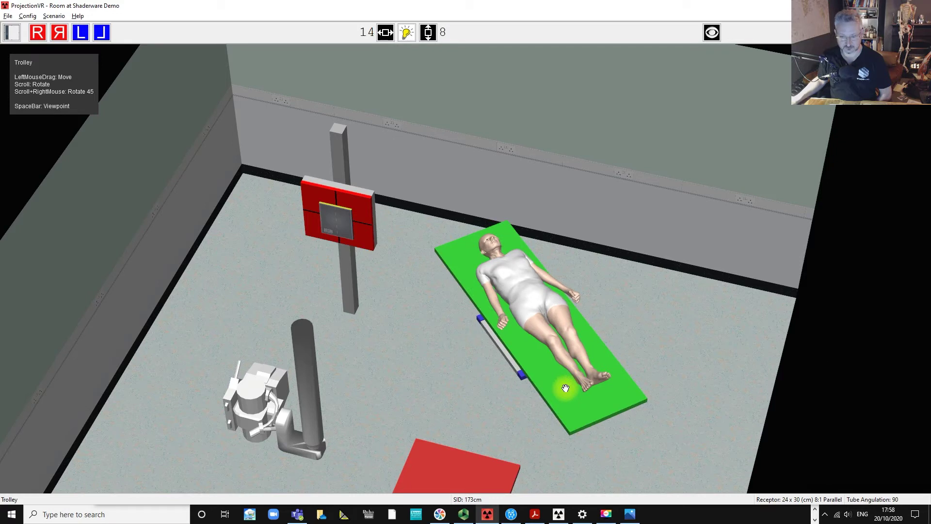
left_click_drag(558, 388, 554, 385)
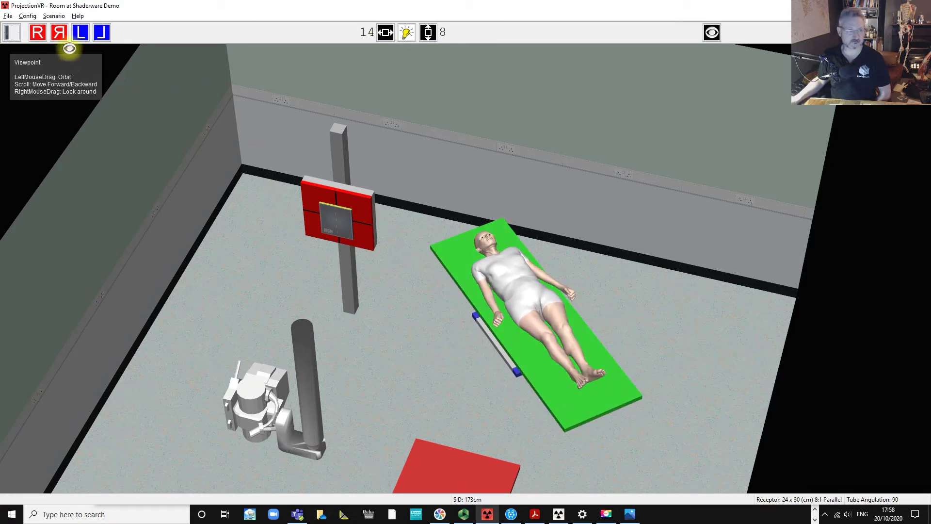
- Position the X-ray tube beside the trolley near the patient's legs and move the receptor from the chest stand to the patient's far side
left_click(244, 403)
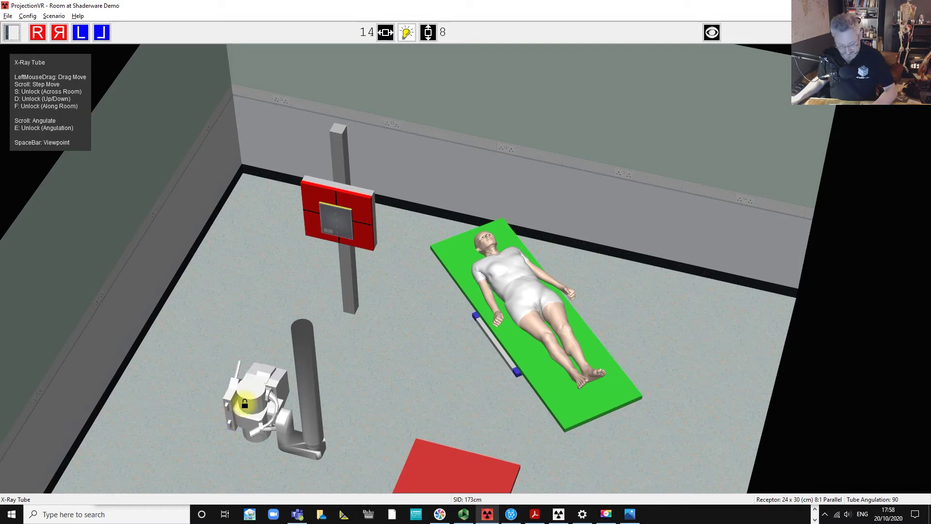
left_click_drag(244, 404, 461, 430)
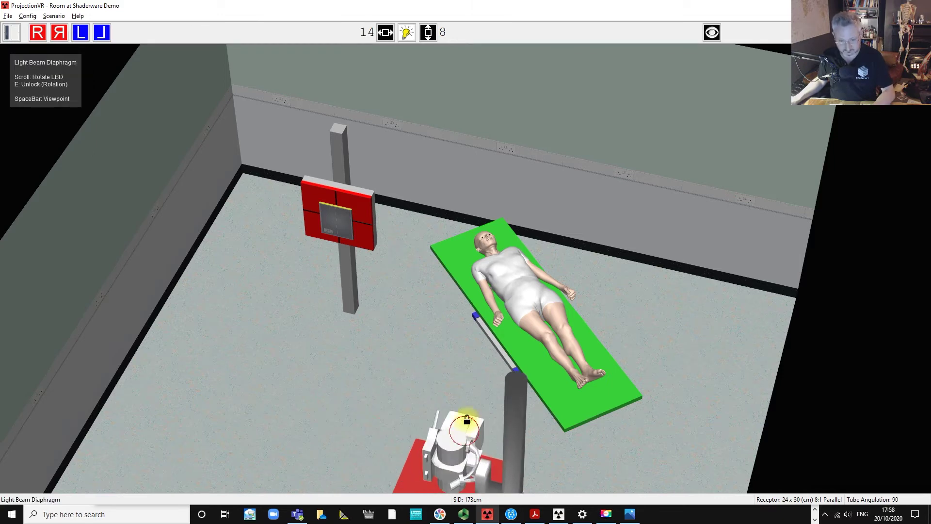
left_click_drag(454, 446, 487, 426)
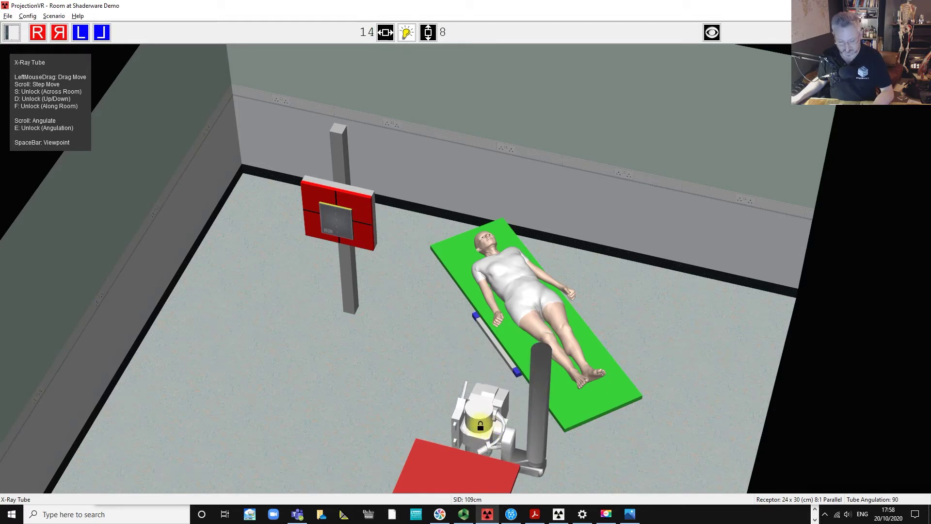
left_click_drag(481, 425, 496, 376)
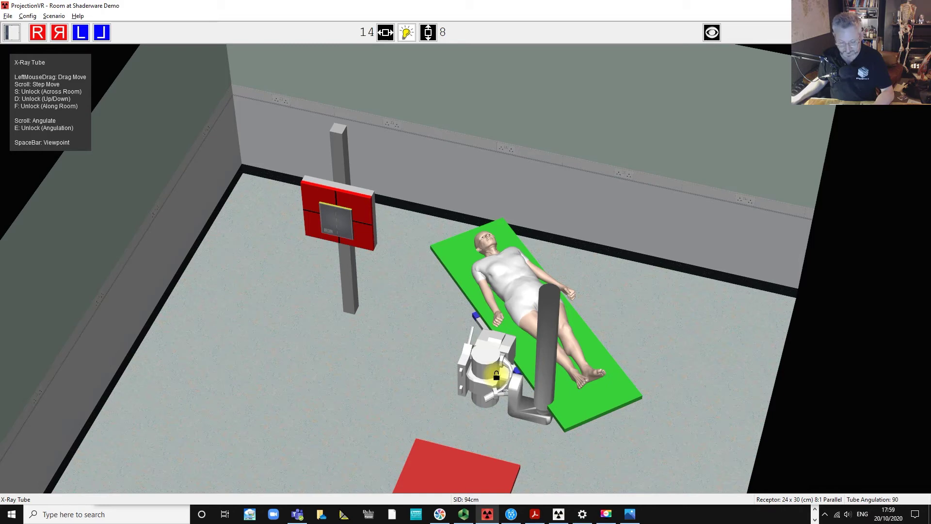
left_click_drag(495, 375, 510, 409)
left_click_drag(339, 218, 559, 292)
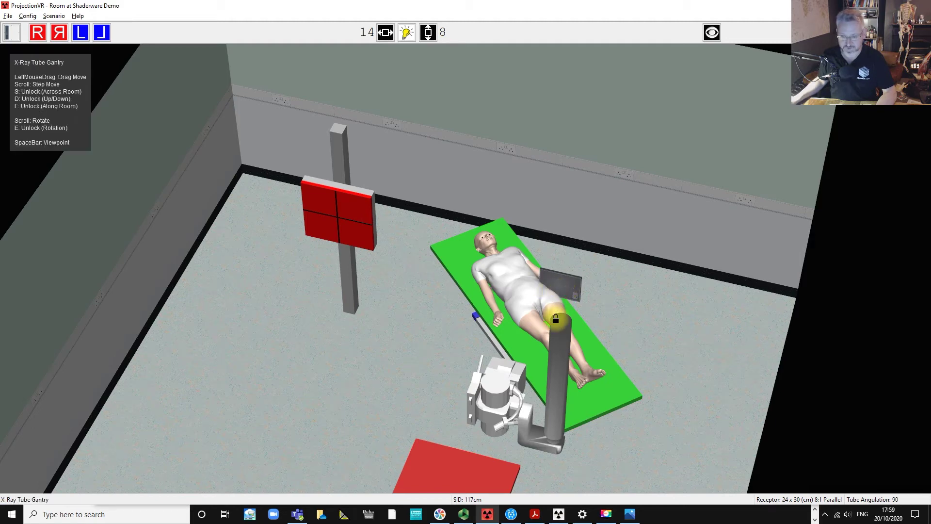
- Shift the trolley slightly toward its foot end so the patient's left hip lies beside the upright receptor
left_click_drag(602, 328, 633, 331)
scroll(633, 331, "up", 4)
scroll(653, 376, "up", 4)
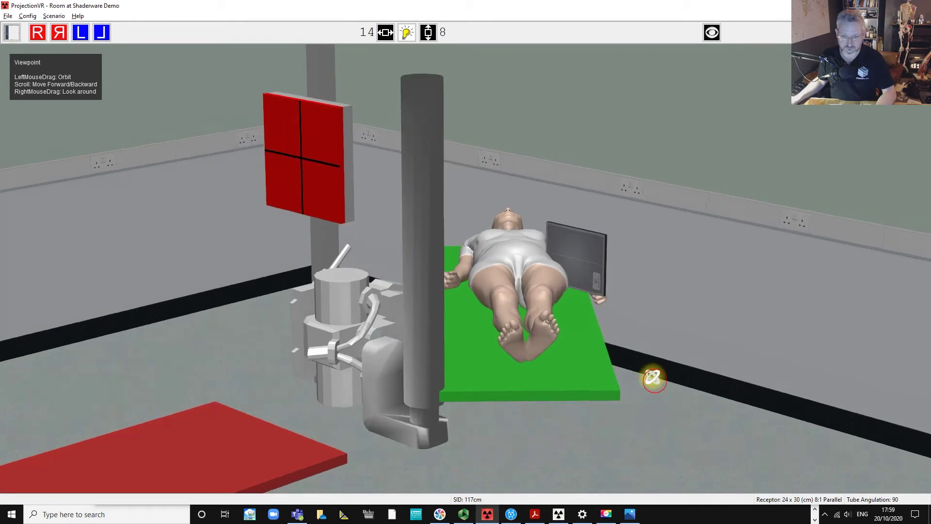
scroll(649, 369, "down", 2)
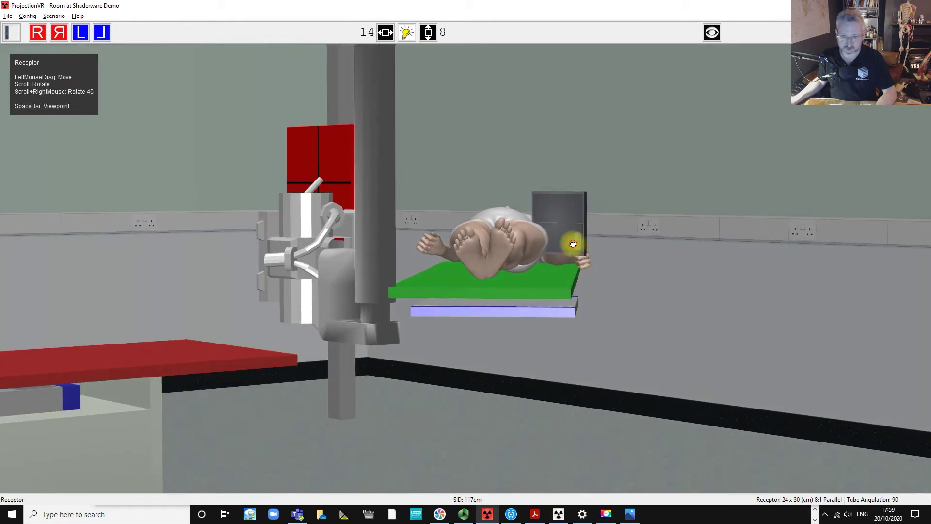
left_click_drag(575, 260, 609, 362)
key("space")
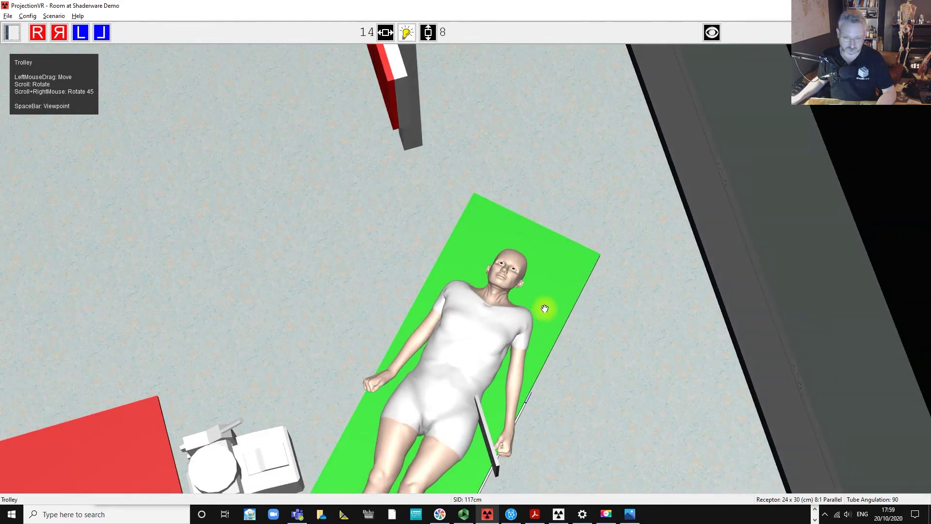
left_click_drag(553, 303, 548, 316)
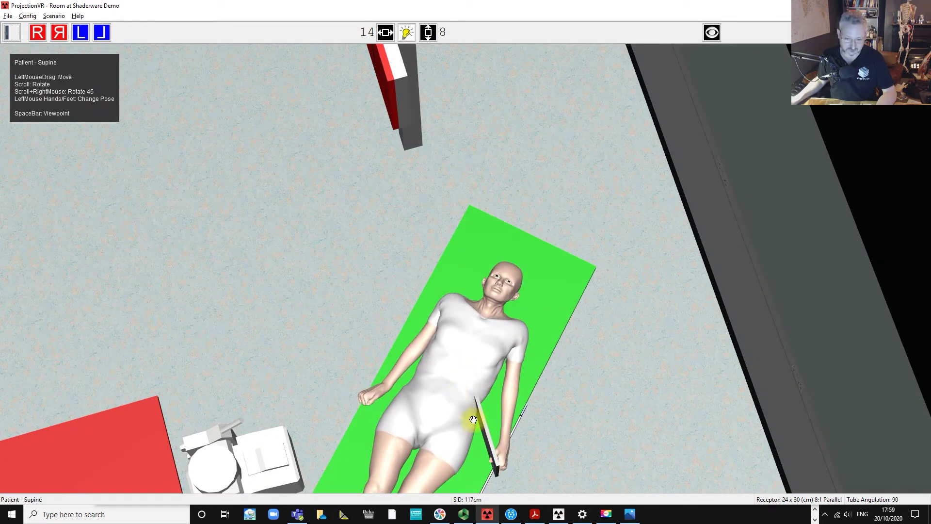
left_click_drag(477, 449, 477, 445)
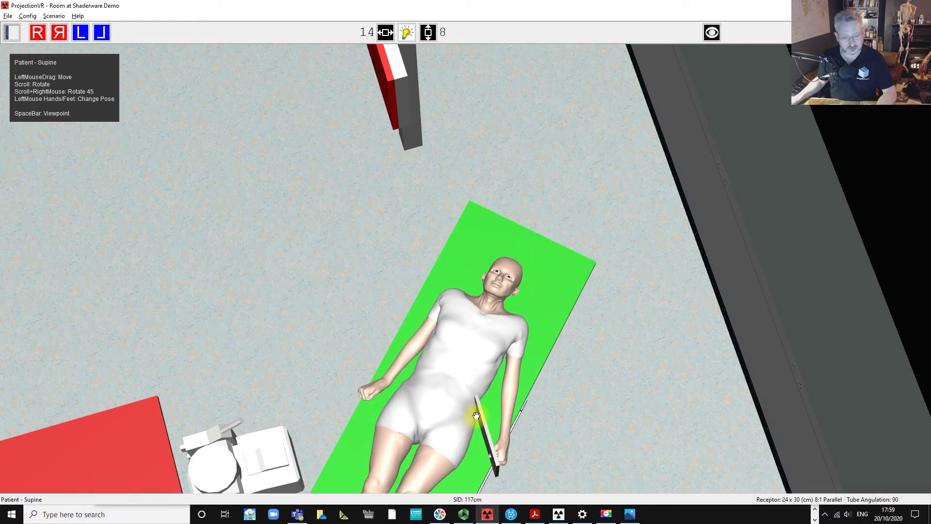
left_click_drag(469, 451, 469, 453)
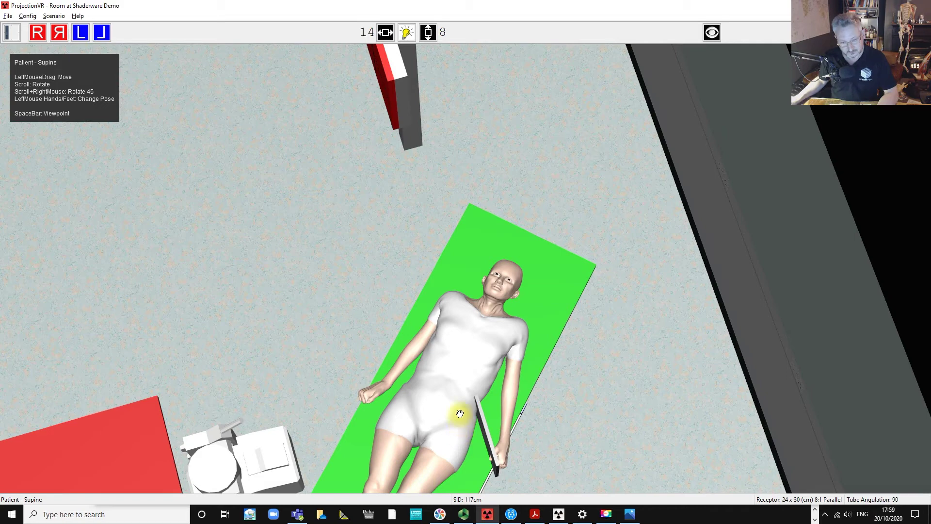
- Rotate the trolley a few degrees so its head end swings toward the chest stand, keeping the hip against the receptor
scroll(472, 454, "up", 5)
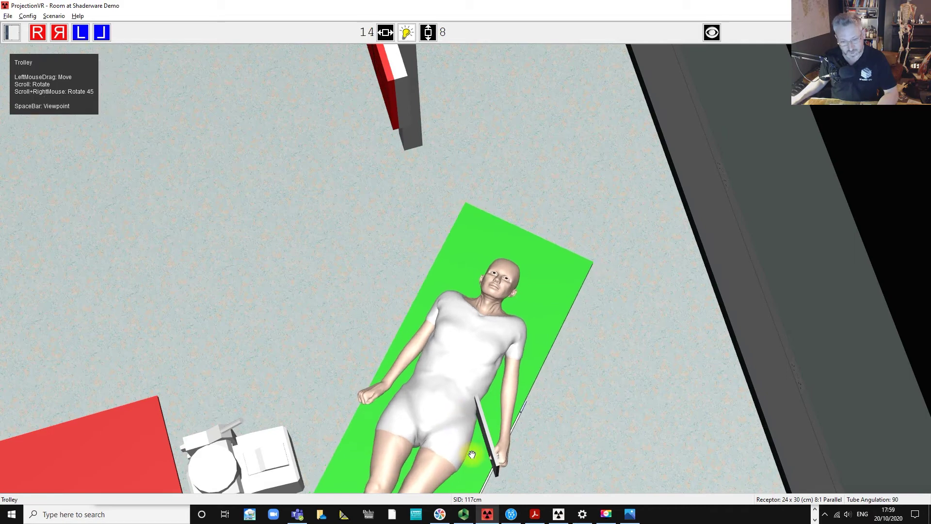
left_click_drag(472, 454, 471, 459)
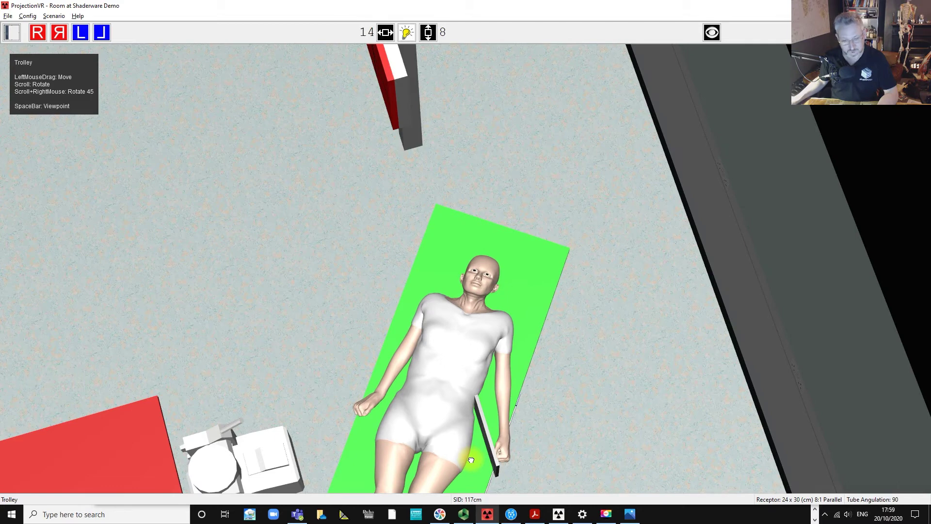
key("space")
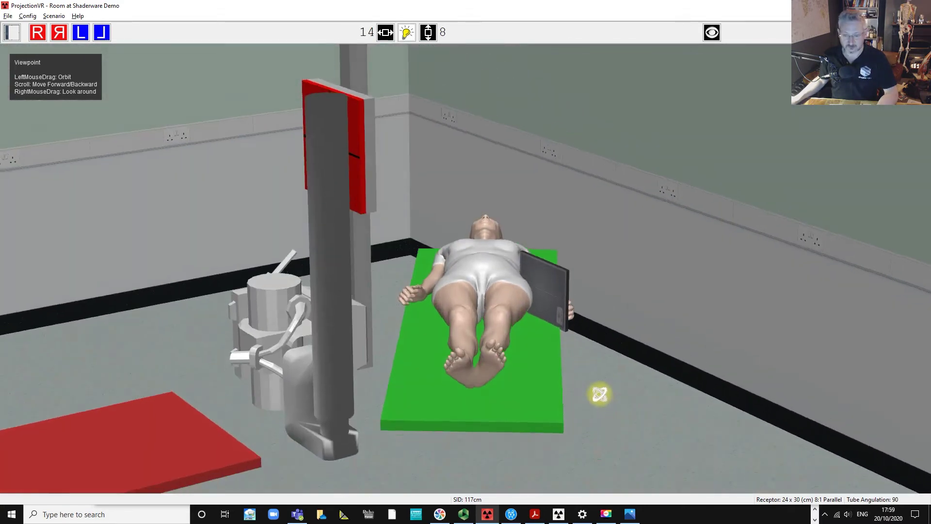
- Fine-tune the patient's position on the trolley and raise the upright receptor slightly beside the left hip
left_click_drag(599, 394, 509, 308)
left_click(453, 251)
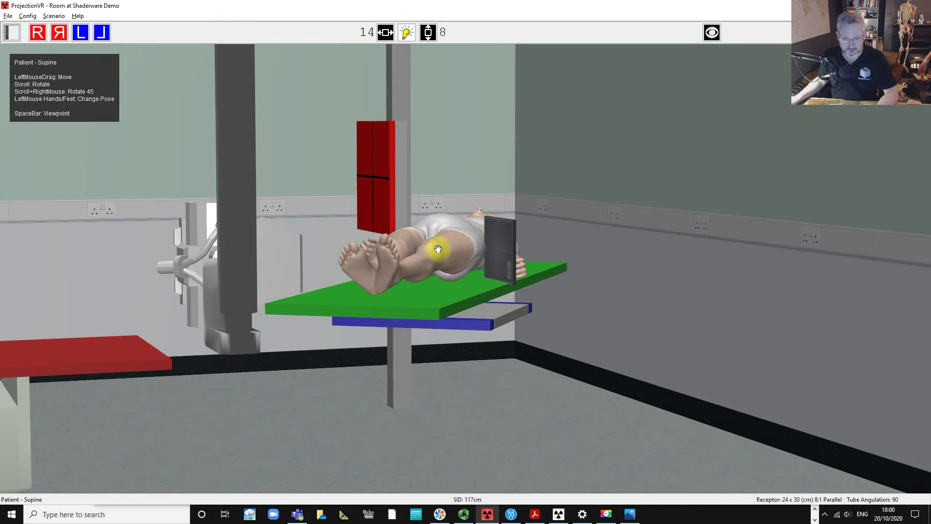
left_click(482, 239)
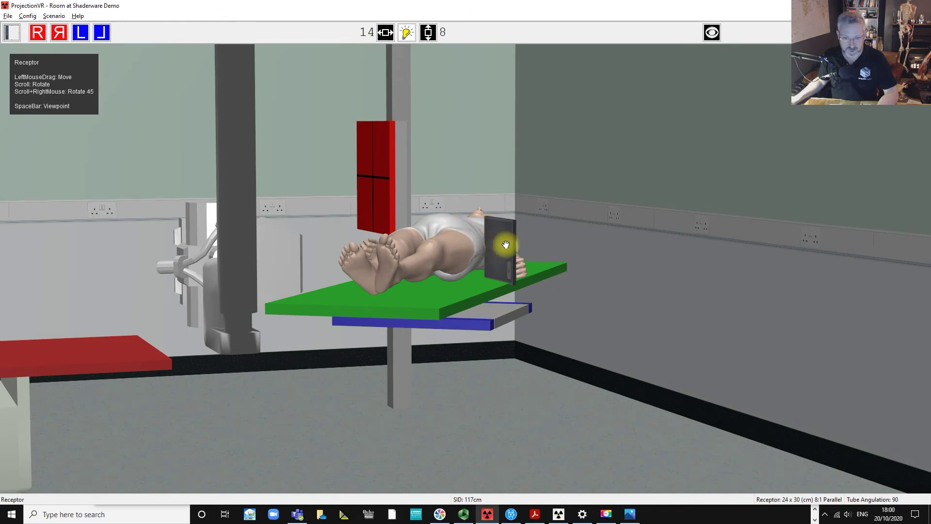
left_click(468, 248)
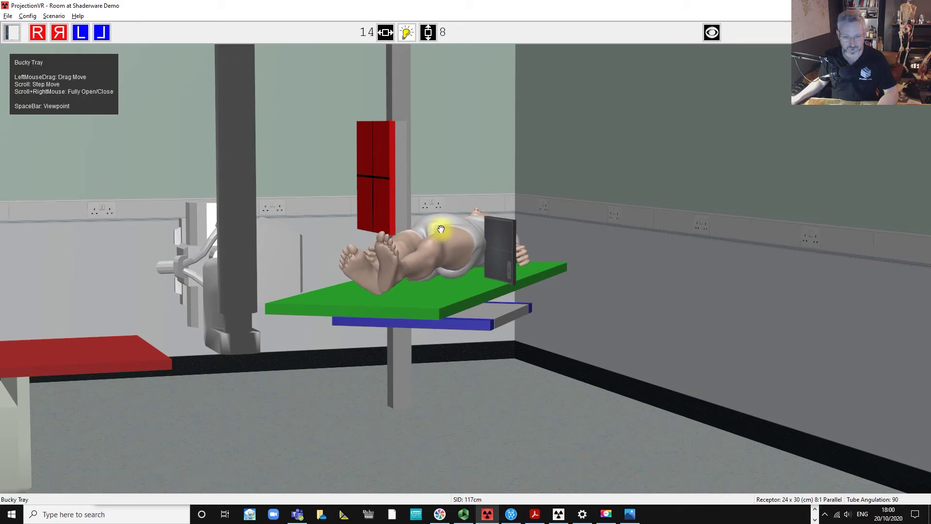
left_click(504, 249)
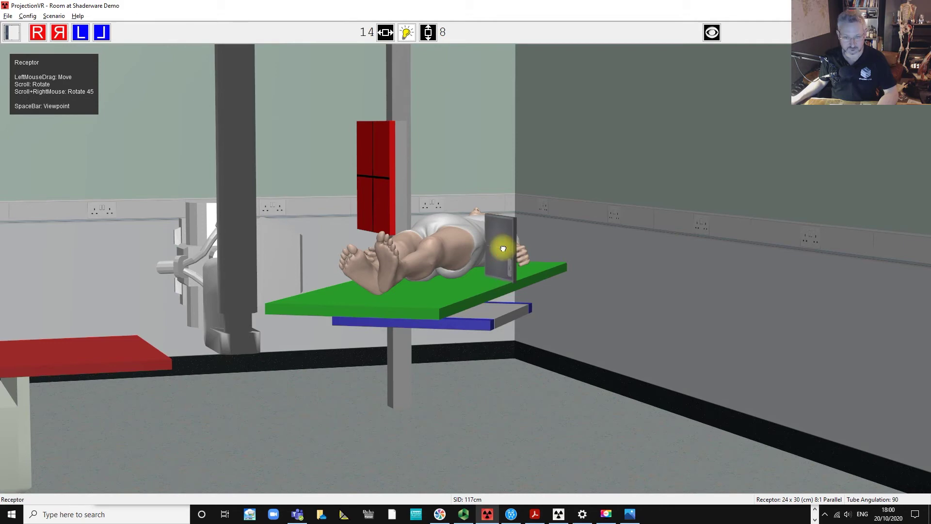
- Move the X-ray tube along the trolley toward the patient's feet and raise it slightly
left_click_drag(322, 232, 376, 256)
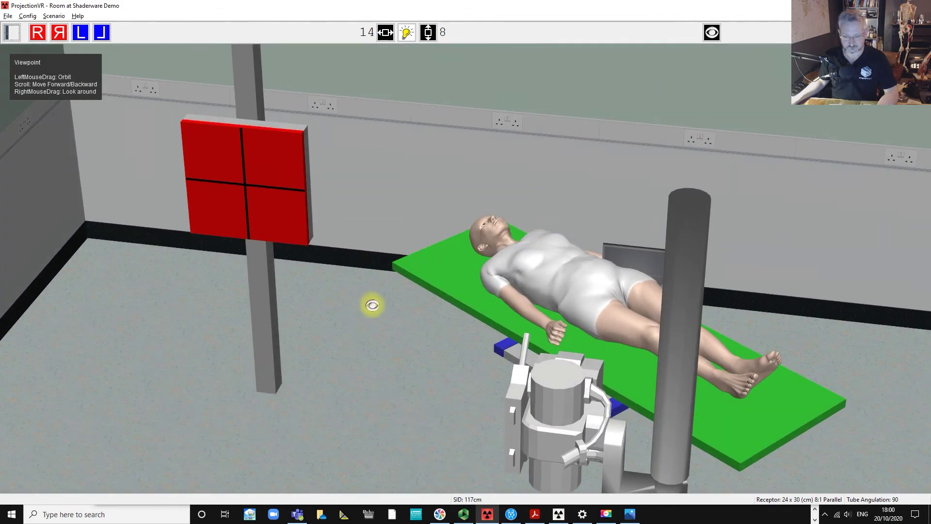
left_click_drag(370, 362, 259, 272)
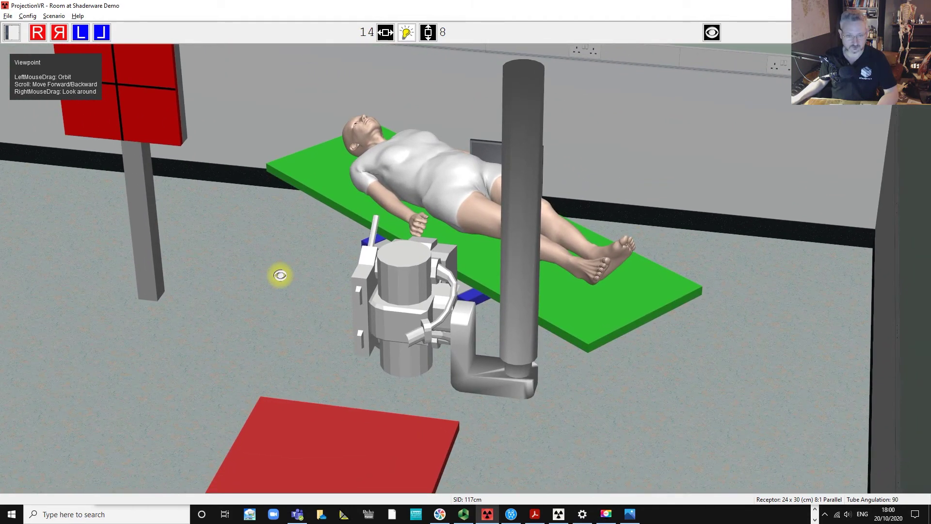
scroll(293, 278, "down", 5)
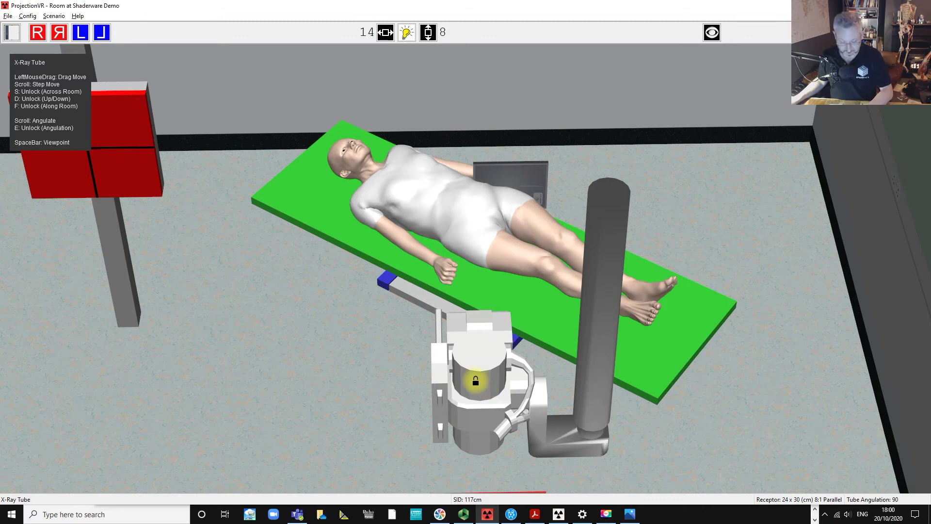
left_click_drag(475, 380, 518, 380)
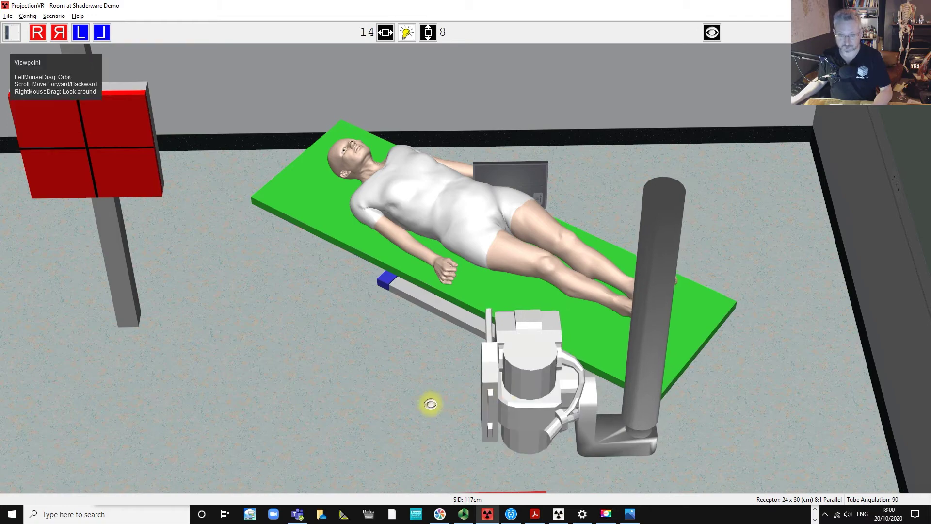
left_click_drag(430, 403, 325, 368)
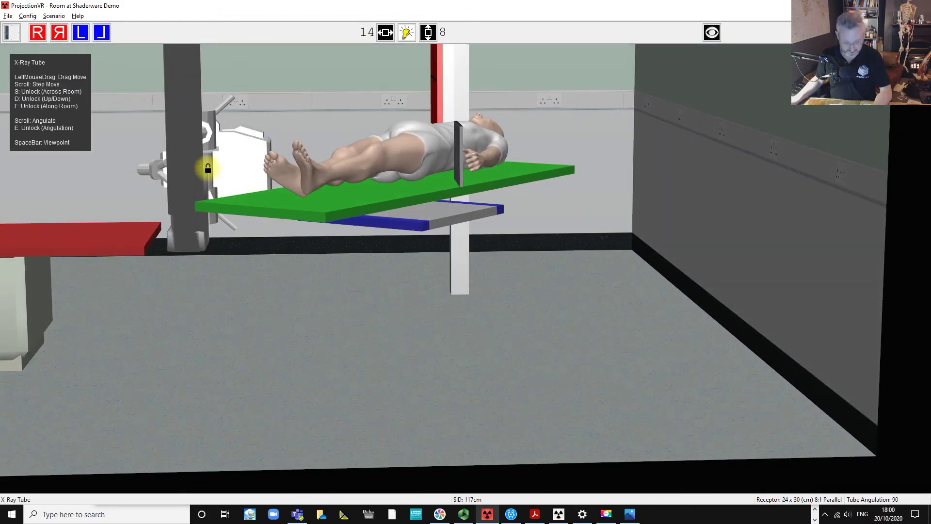
left_click_drag(207, 168, 207, 158)
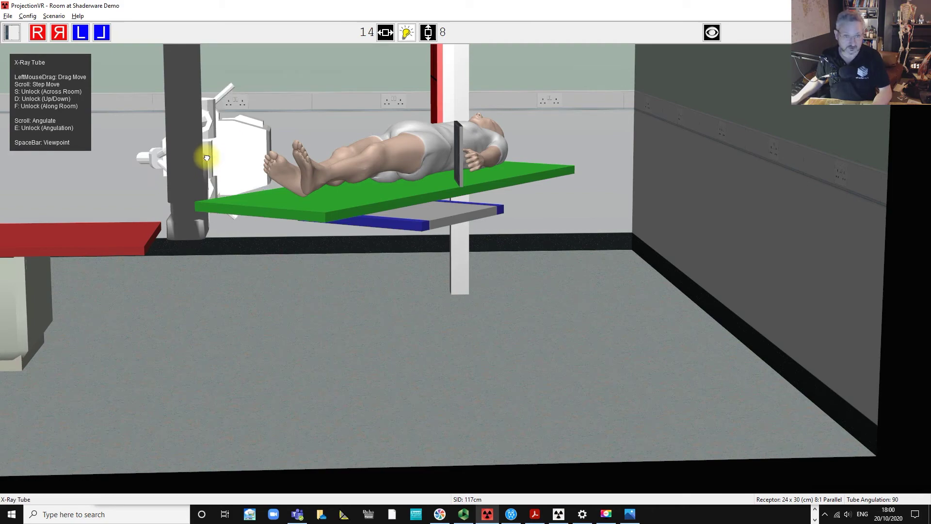
- Turn on the collimation light and set the collimation to 18 wide and 12 high
left_click_drag(276, 73, 368, 117)
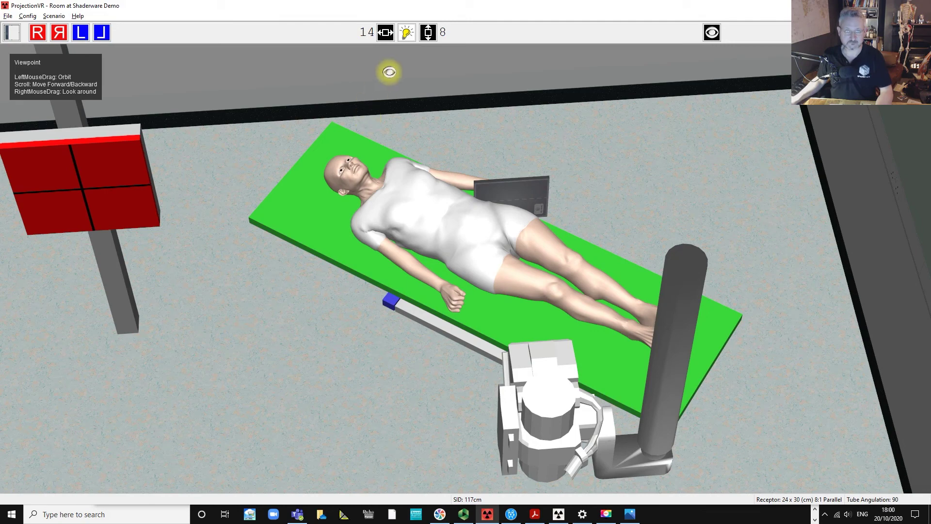
left_click(403, 33)
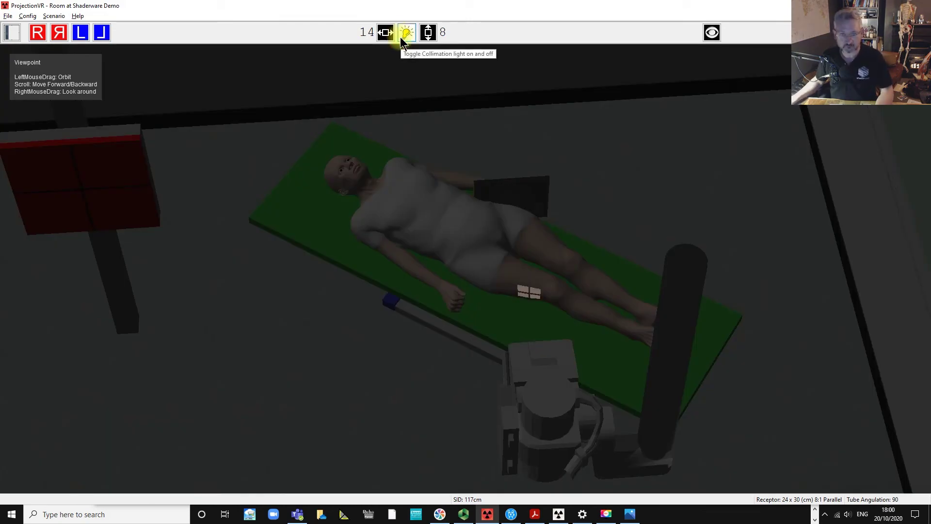
scroll(383, 33, "up", 1)
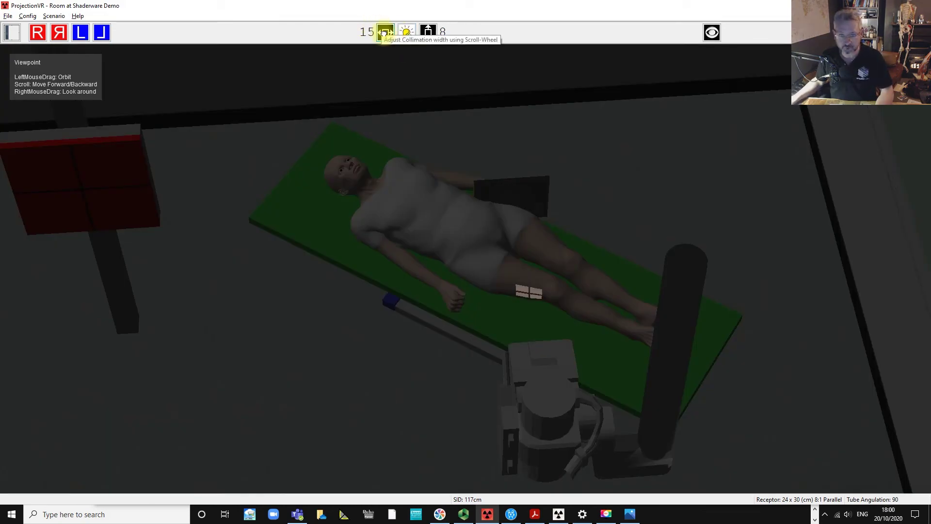
scroll(384, 32, "up", 1)
scroll(425, 35, "up", 2)
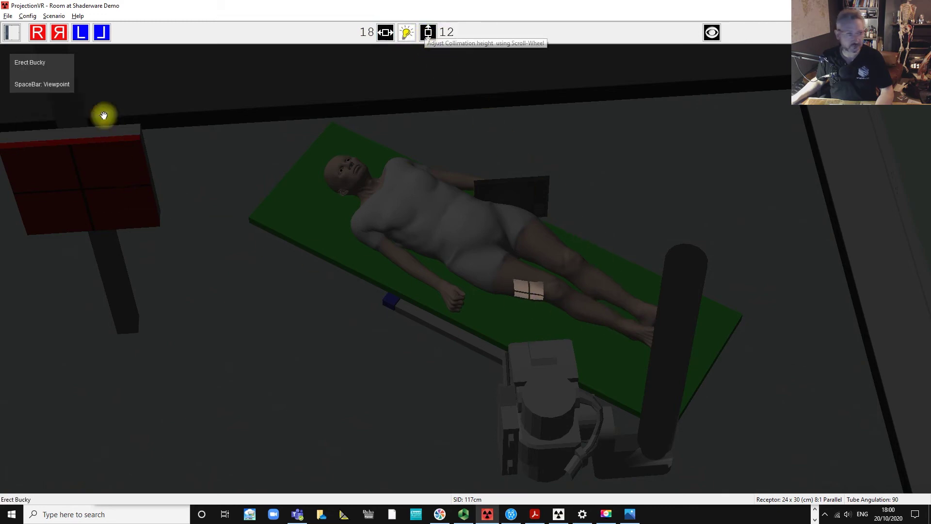
- Place a Left marker squarely in a corner of the receptor, confirm it, and shift it inward on the receptor face
left_click(80, 33)
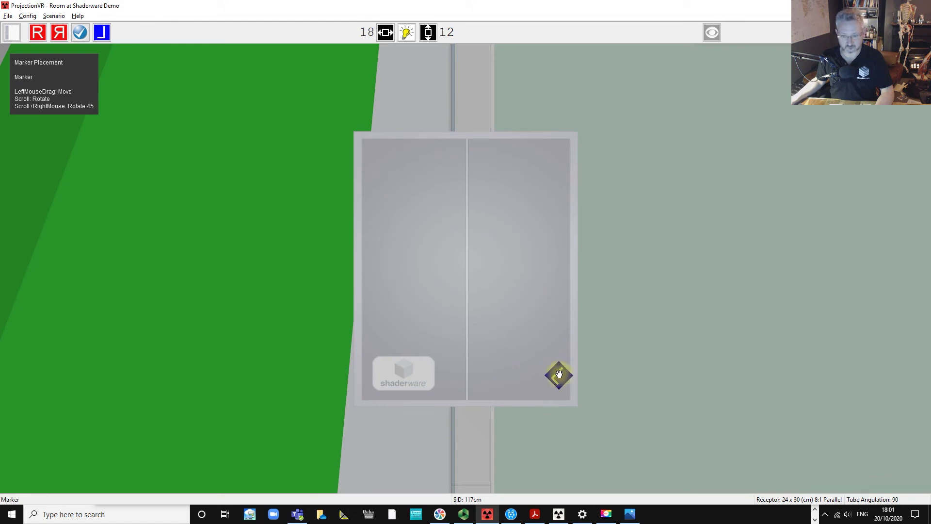
left_click_drag(558, 374, 549, 379)
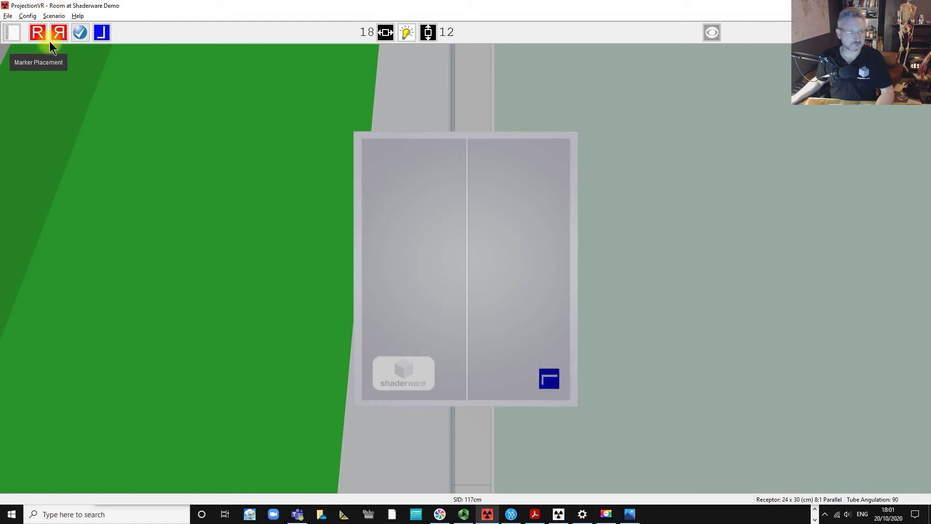
left_click(79, 33)
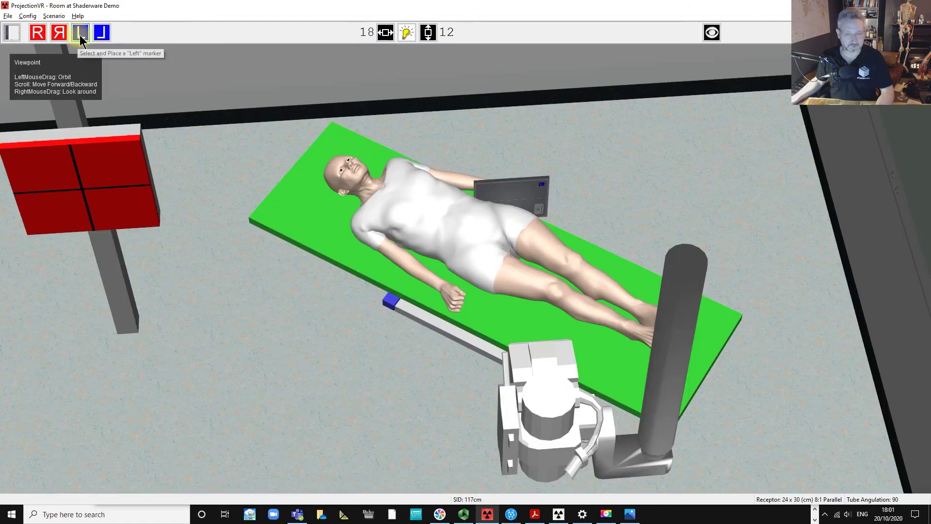
left_click(528, 196)
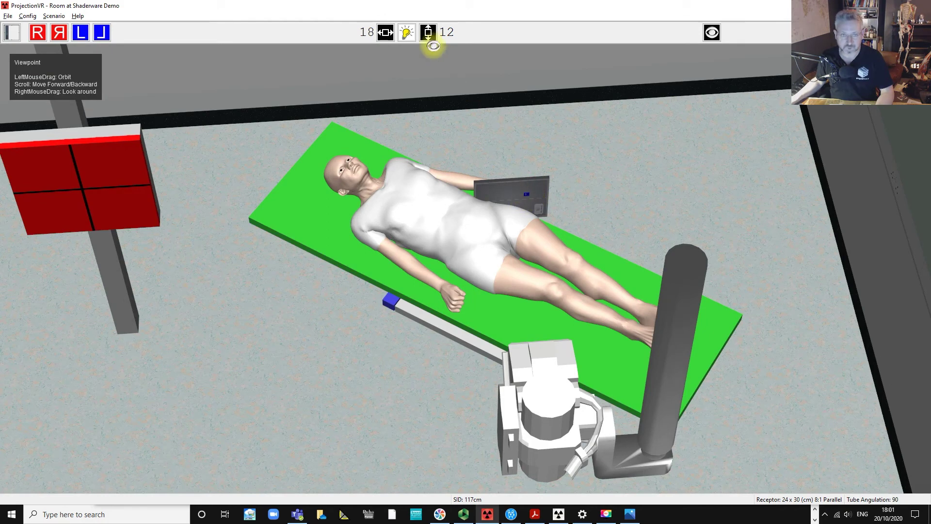
- Turn the collimation light back on and enlarge the collimation to 21 wide and 14 high
left_click(406, 35)
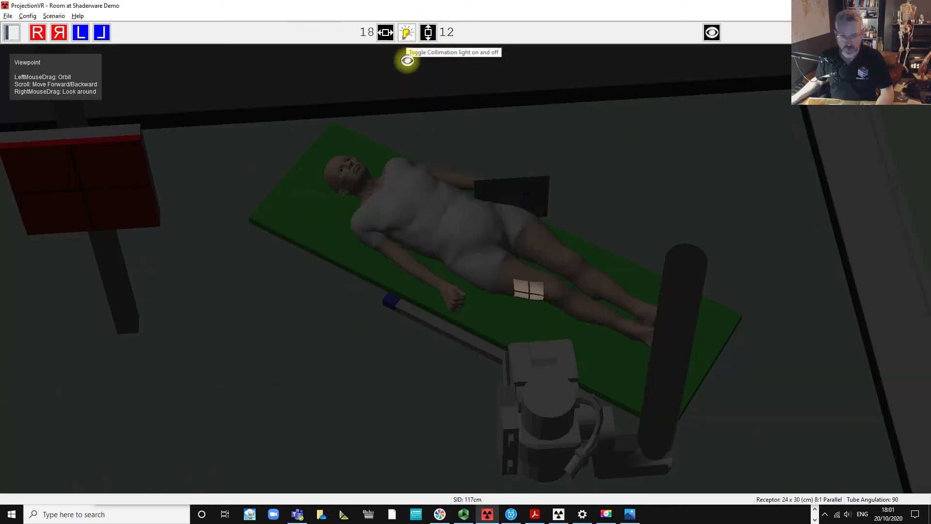
scroll(383, 34, "up", 3)
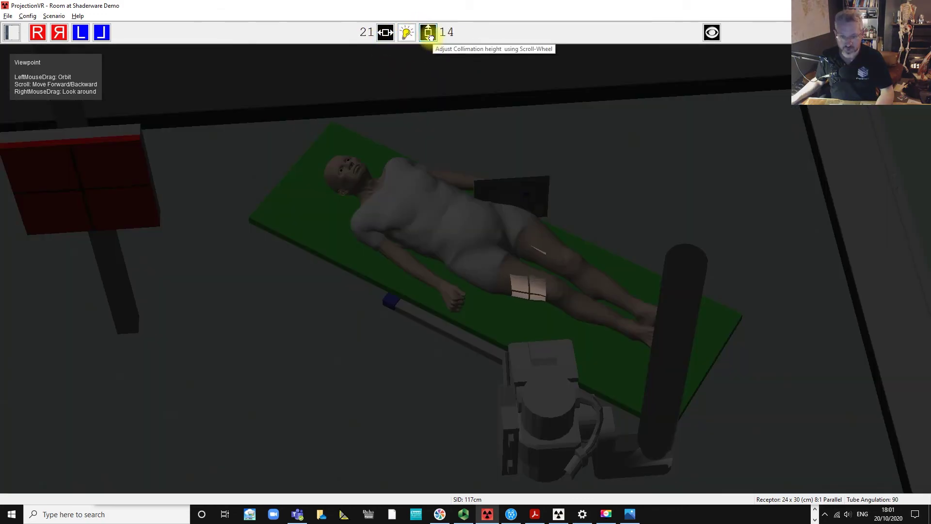
- Pose the patient with both arms raised over the head and the leg nearest the tube bent and lifted clear of the beam
left_click(629, 333)
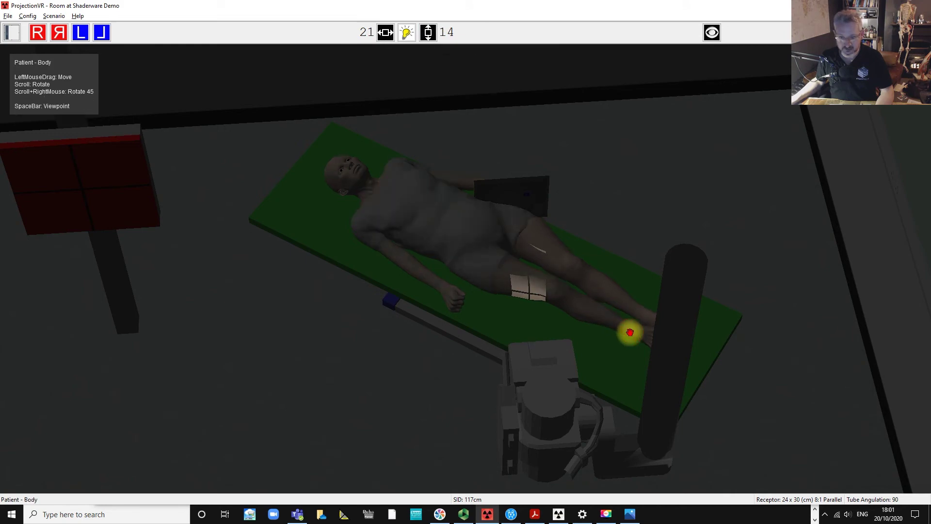
left_click(449, 295)
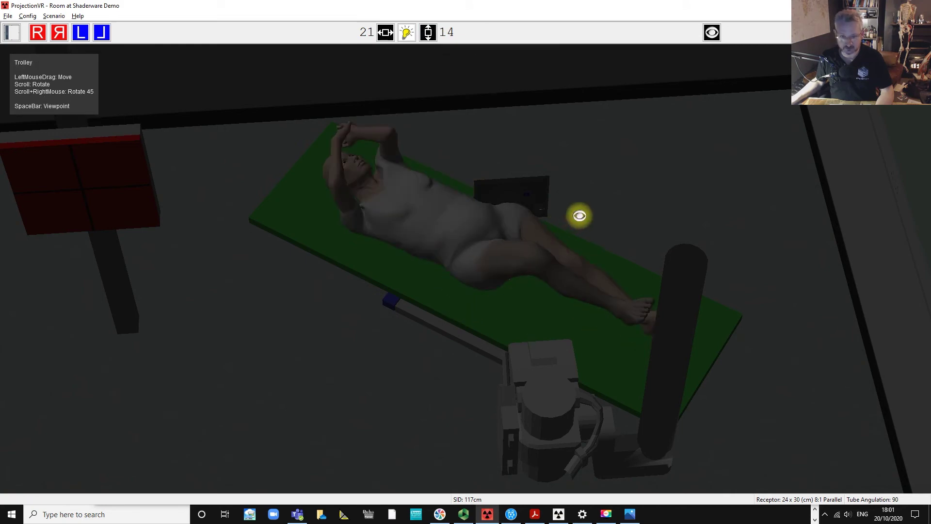
key("space")
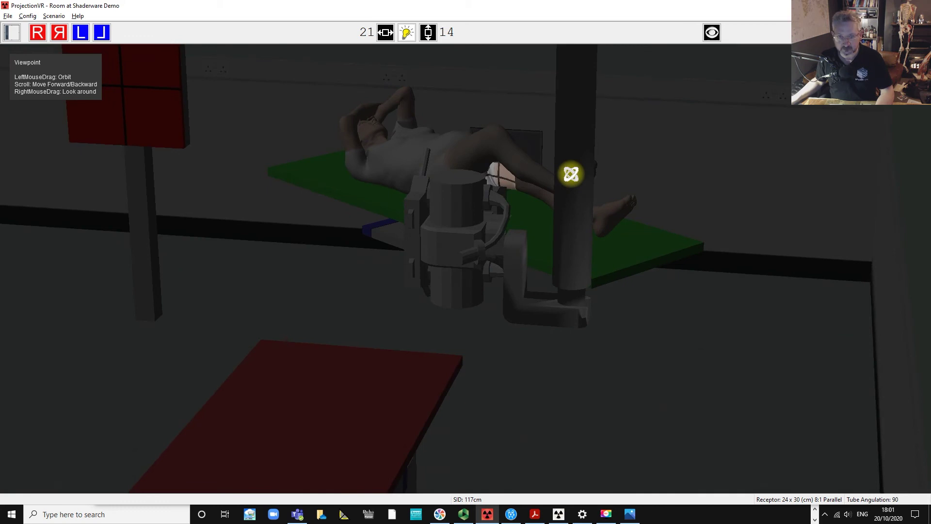
scroll(682, 182, "up", 3)
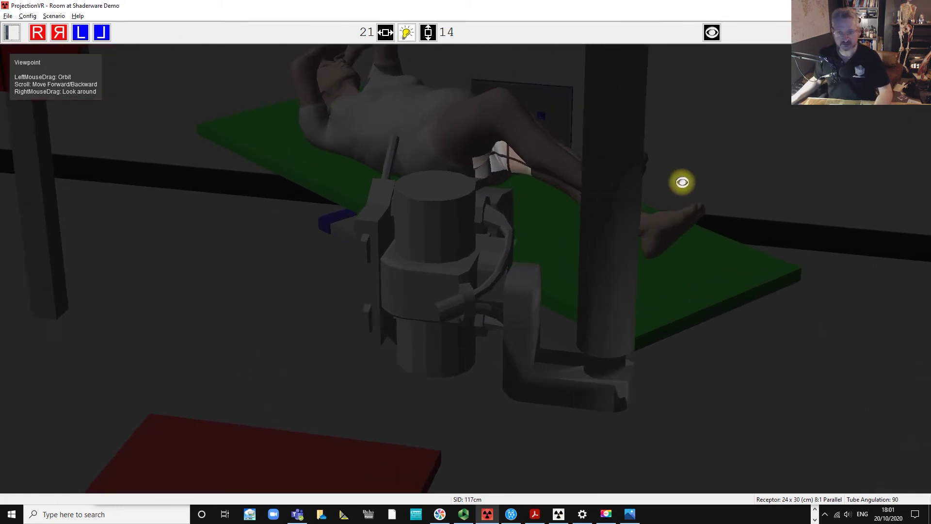
scroll(682, 182, "up", 4)
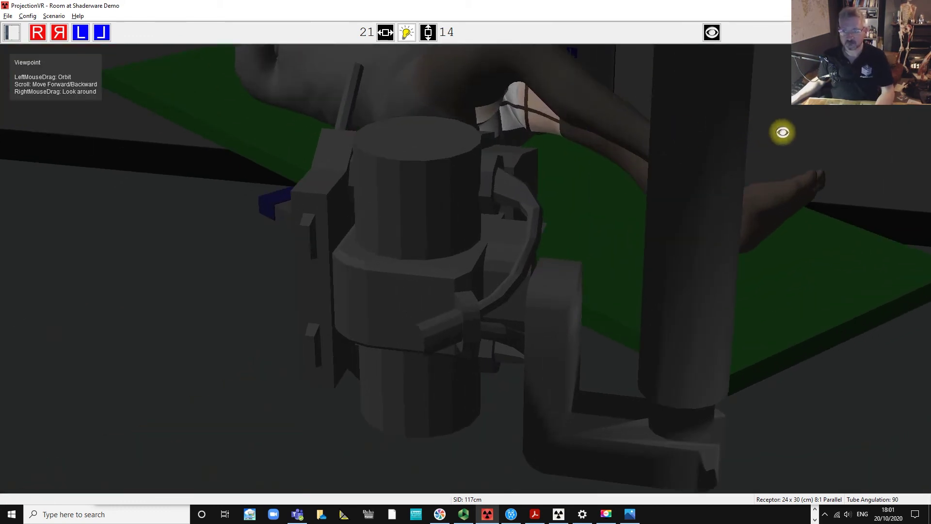
scroll(782, 131, "up", 5)
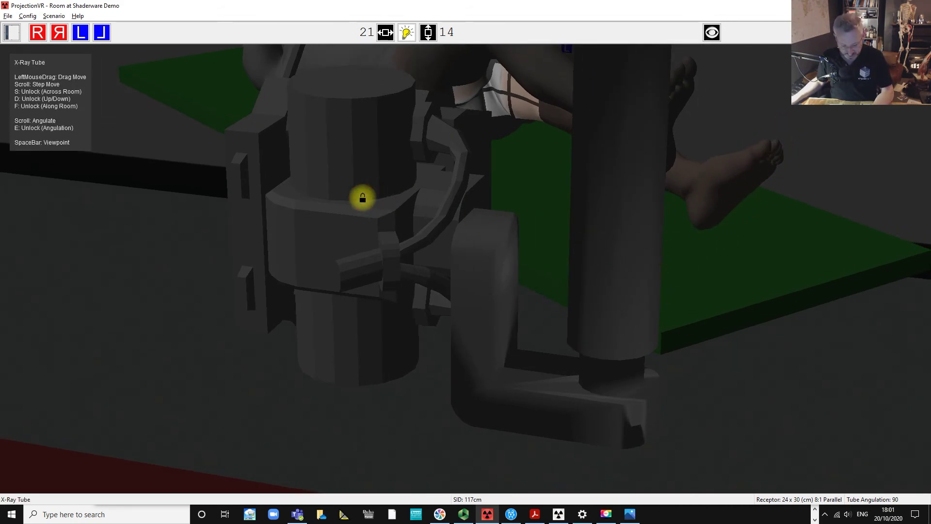
- Shift the X-ray tube slightly along the trolley towards the patient's head, and move the receptor slightly in the same direction
left_click_drag(363, 198, 342, 201)
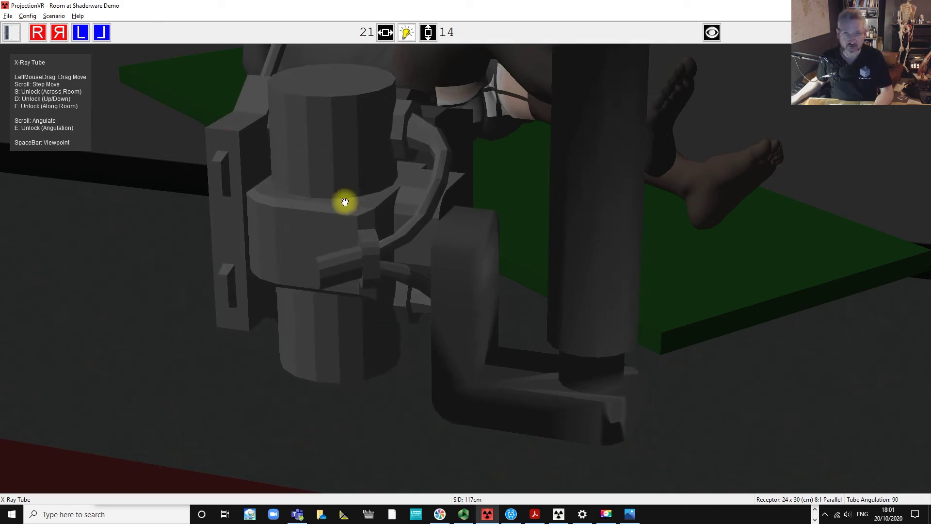
key("space")
left_click_drag(833, 115, 836, 142)
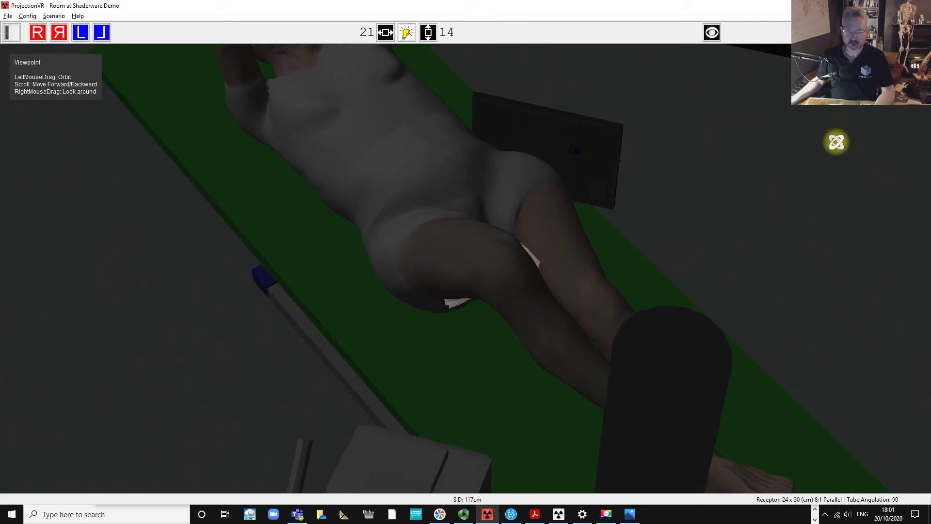
left_click(620, 156)
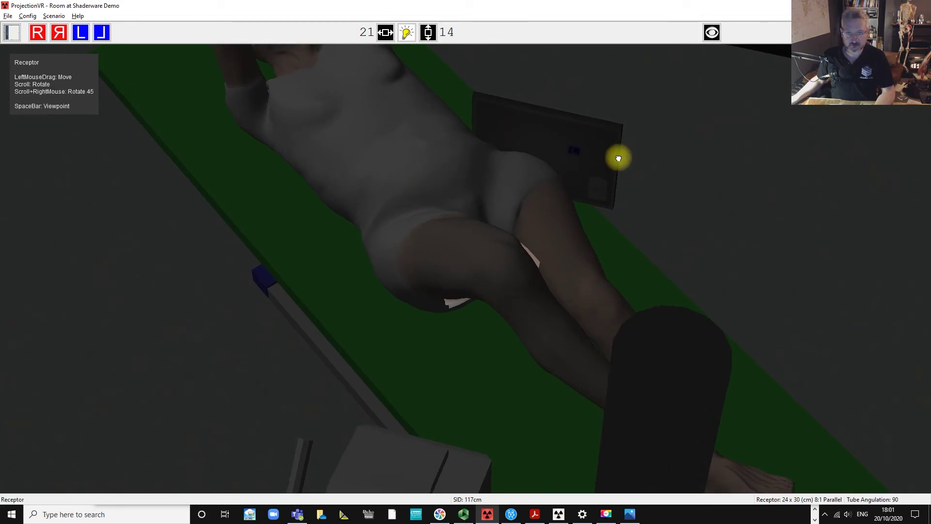
left_click_drag(618, 158, 611, 155)
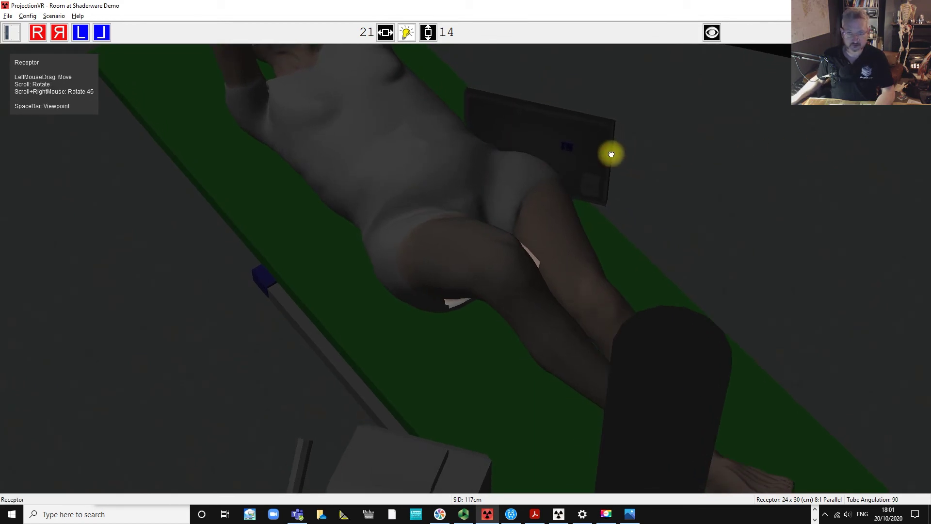
- Narrow the collimation width to 17 so the light field fits the hip
key("space")
left_click_drag(696, 141, 700, 114)
left_click(509, 77)
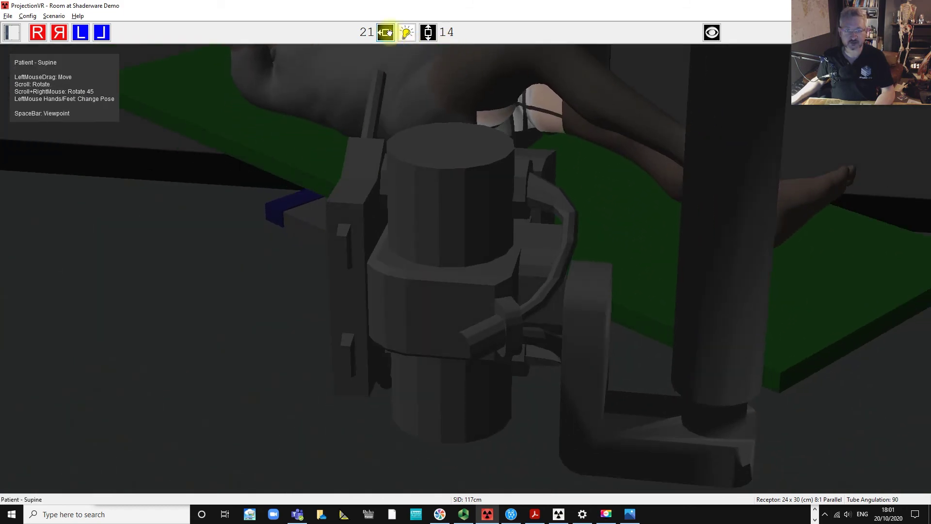
scroll(387, 32, "down", 3)
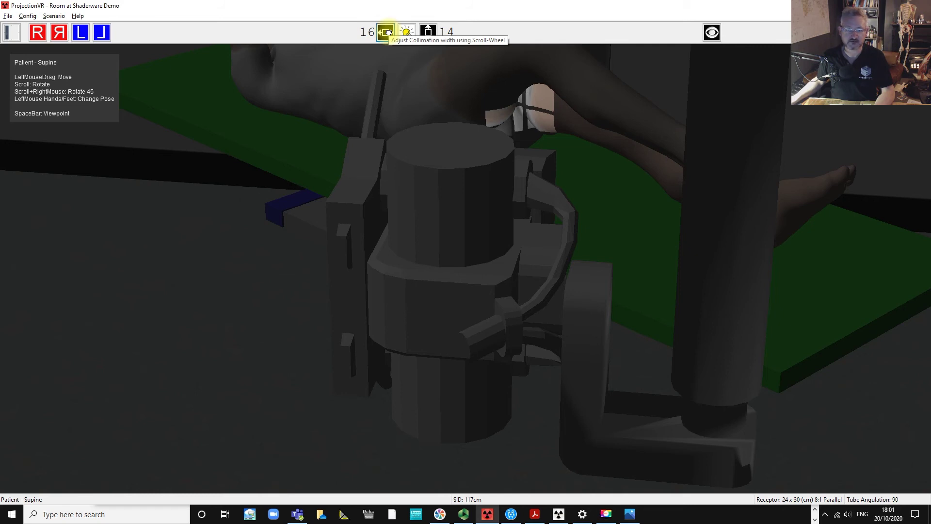
scroll(388, 33, "up", 1)
- Raise the X-ray tube slightly to adjust the beam's height on the hip
key("space")
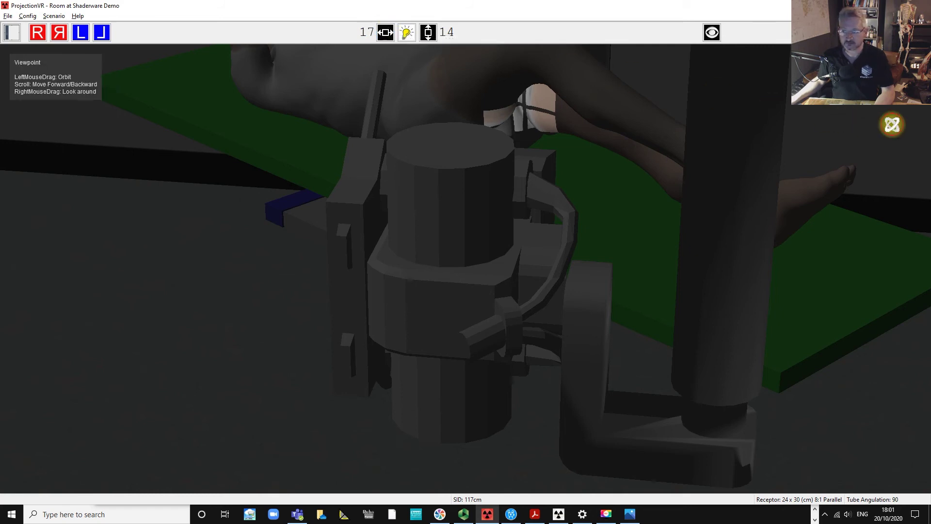
left_click_drag(876, 115, 847, 147)
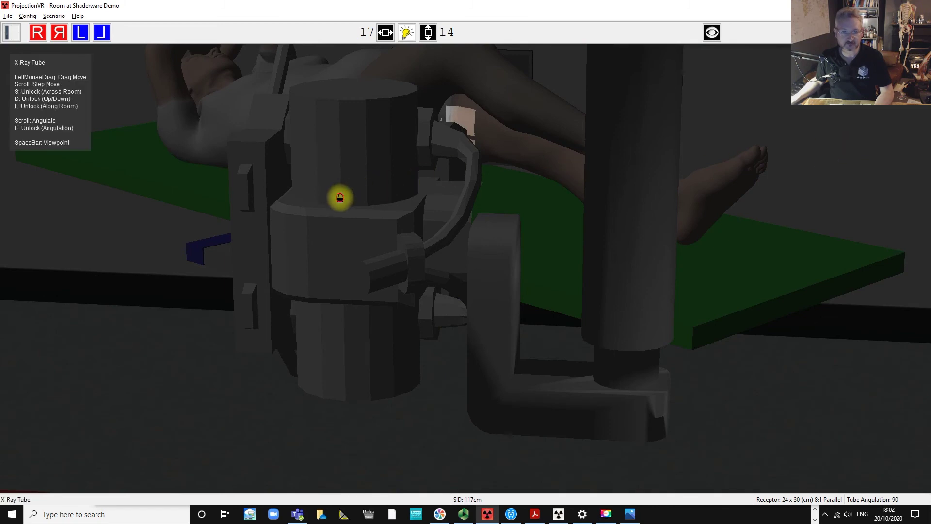
left_click_drag(341, 197, 340, 190)
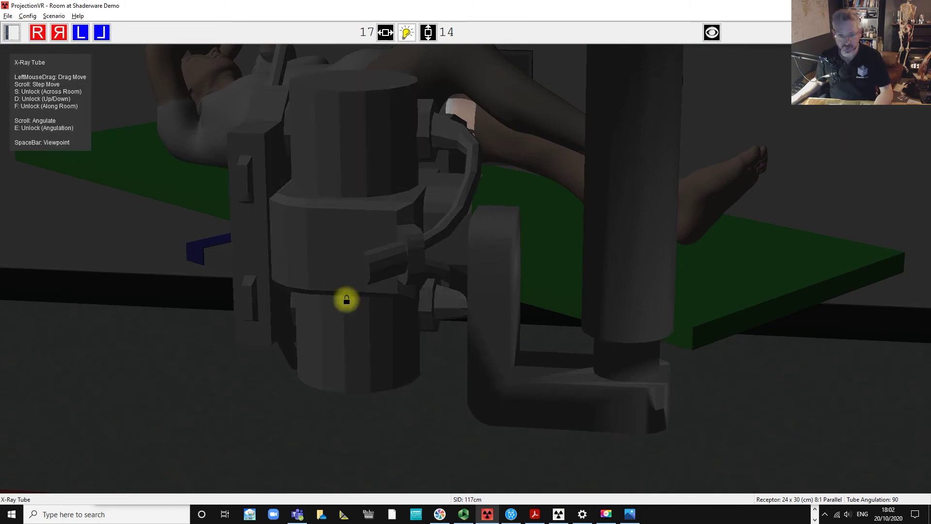
- Switch to the ProjectionVR console, prepare the tube and make the hip exposure
left_click(558, 513)
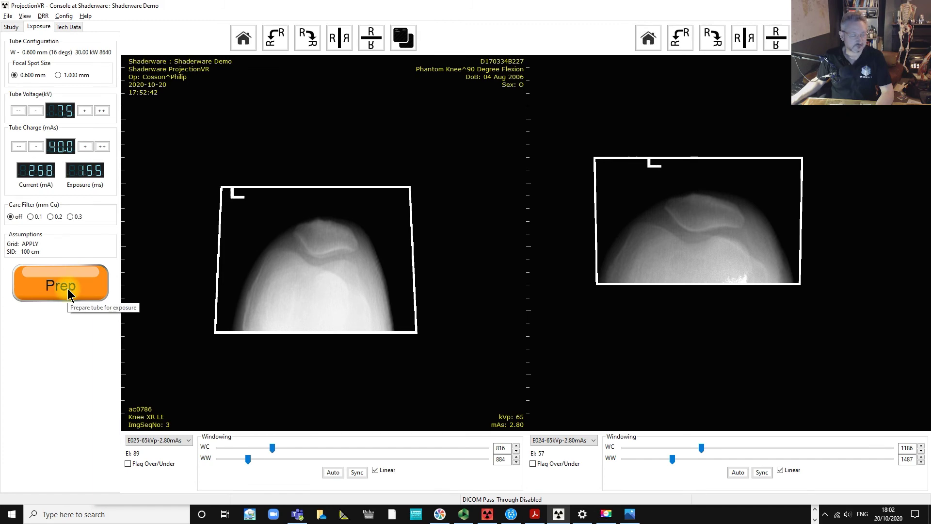
left_click(67, 289)
left_click(68, 289)
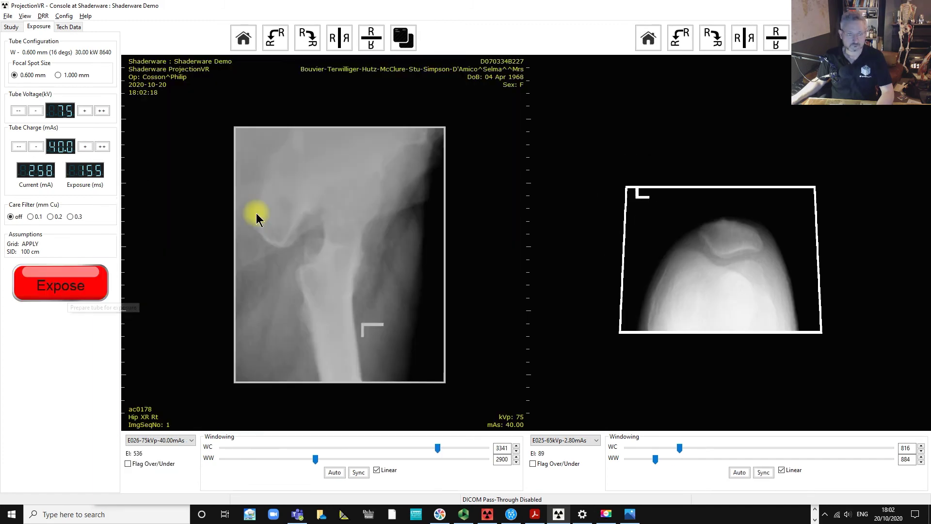
- Rotate the new hip image 90 degrees counter-clockwise and adjust its windowing to centre 3698 and width 647
left_click(281, 39)
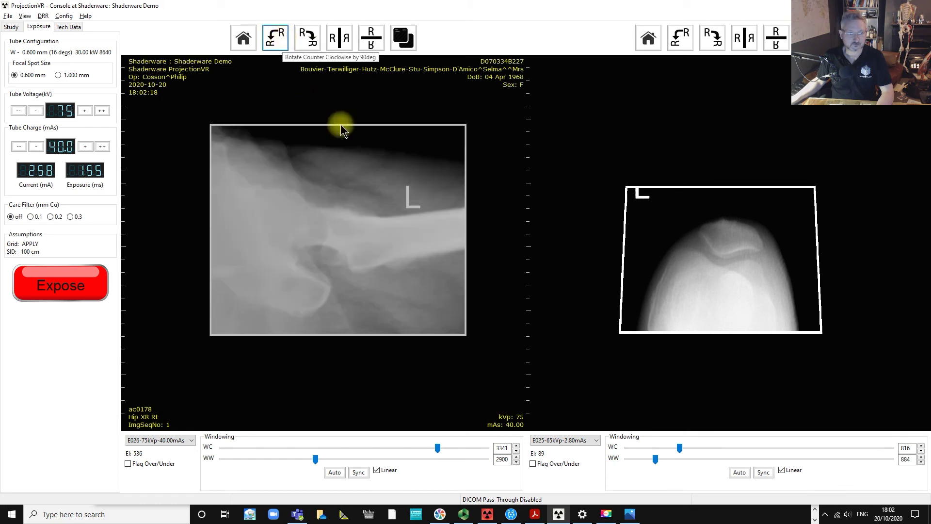
left_click_drag(370, 196, 275, 210)
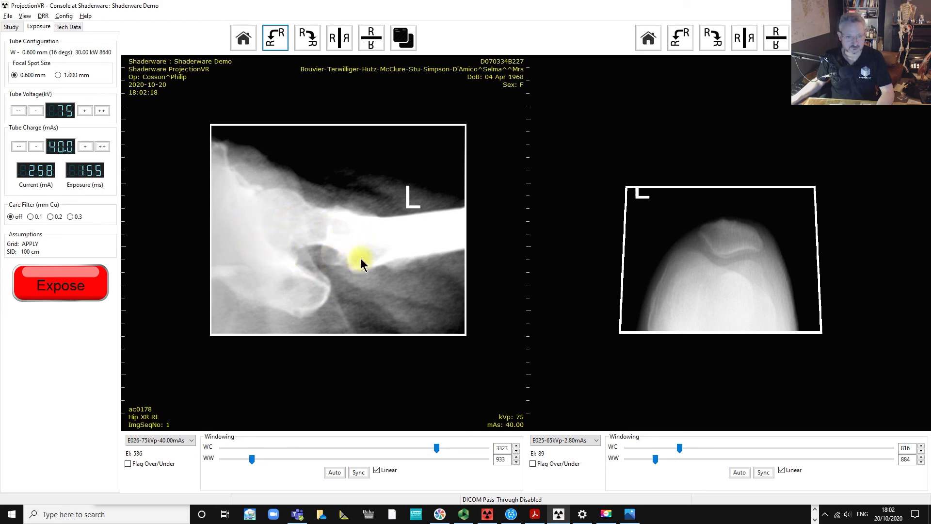
mouse_move(445, 205)
left_mouse_down()
mouse_move(446, 173)
mouse_move(423, 183)
mouse_move(434, 231)
mouse_move(443, 215)
left_mouse_up()
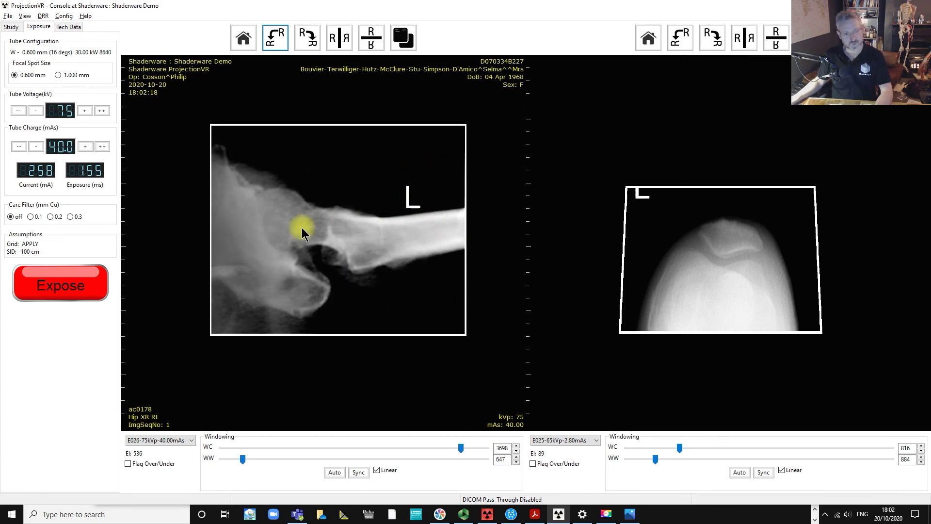